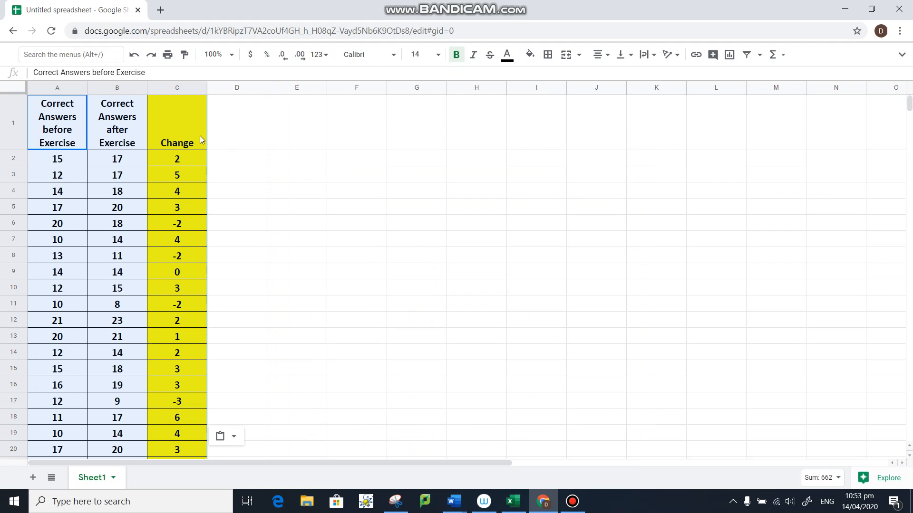
Show the spreadsheet's title area and rename the file as Effects of Exercise
{"action": "scroll", "coordinate": [247, 159], "scroll_direction": "down", "scroll_amount": 1}
{"action": "scroll", "coordinate": [243, 147], "scroll_direction": "up", "scroll_amount": 1}
{"action": "left_click", "coordinate": [902, 54]}
{"action": "left_click", "coordinate": [49, 71]}
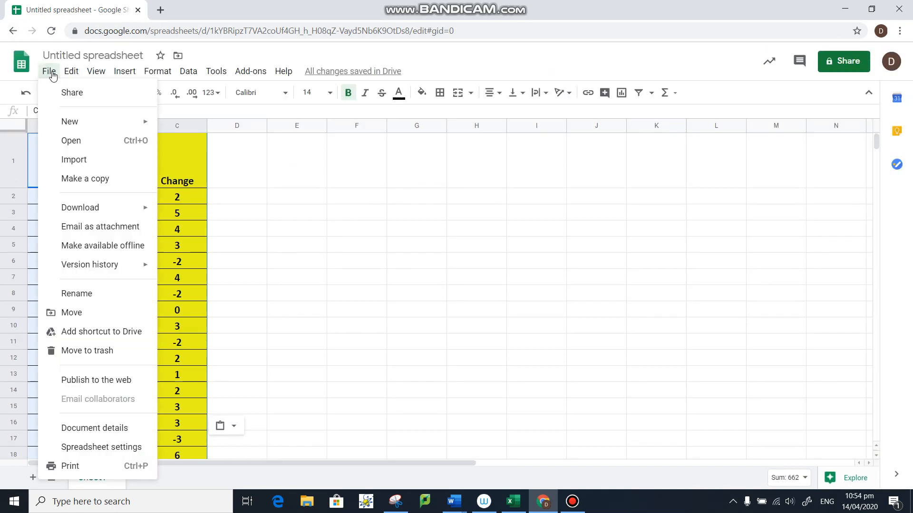
{"action": "left_click", "coordinate": [123, 54]}
{"action": "left_click", "coordinate": [143, 56]}
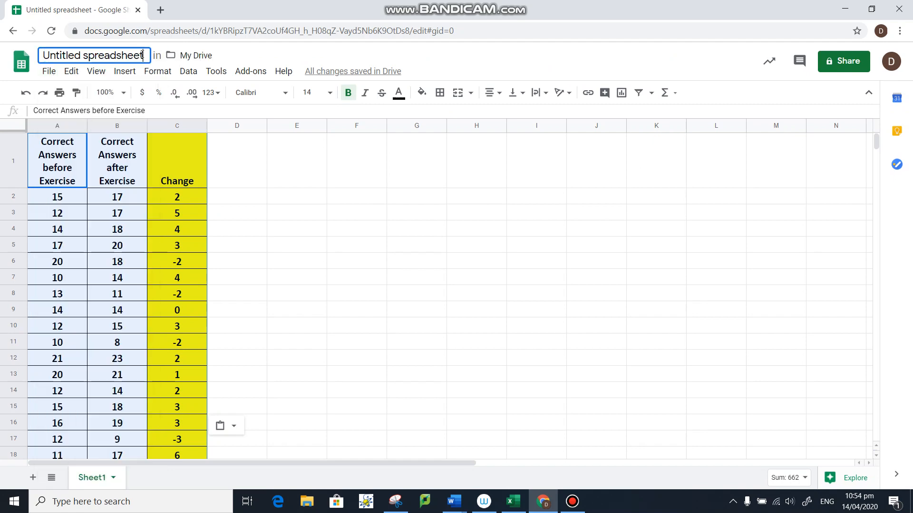
{"action": "left_click_drag", "start_coordinate": [142, 55], "coordinate": [41, 54]}
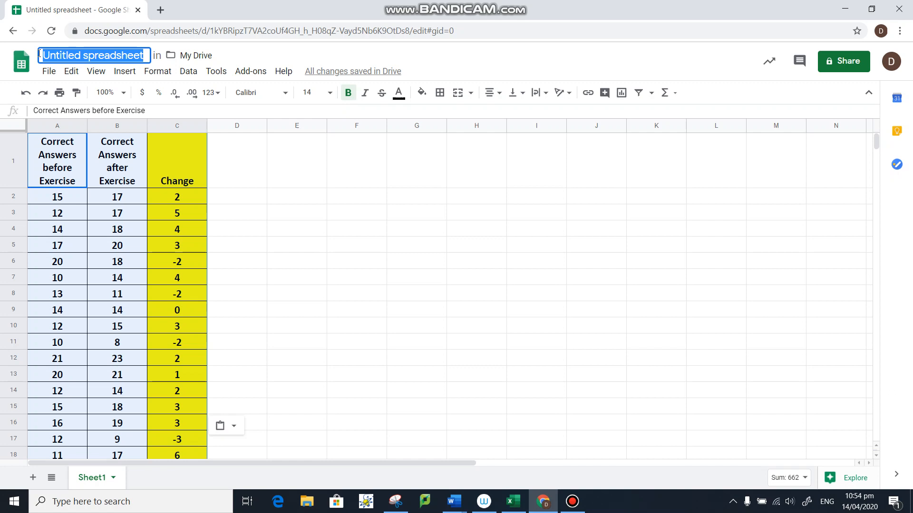
{"action": "type", "text": "Effect"}
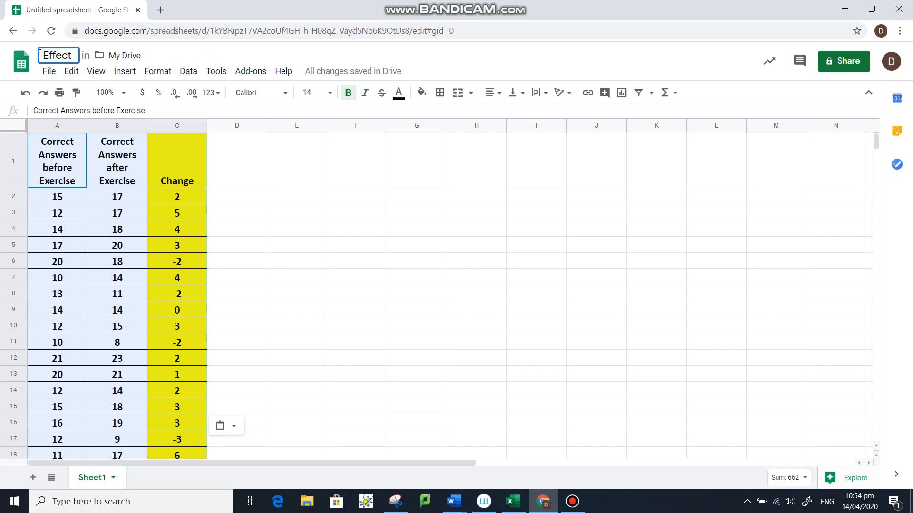
{"action": "type", "text": "s"}
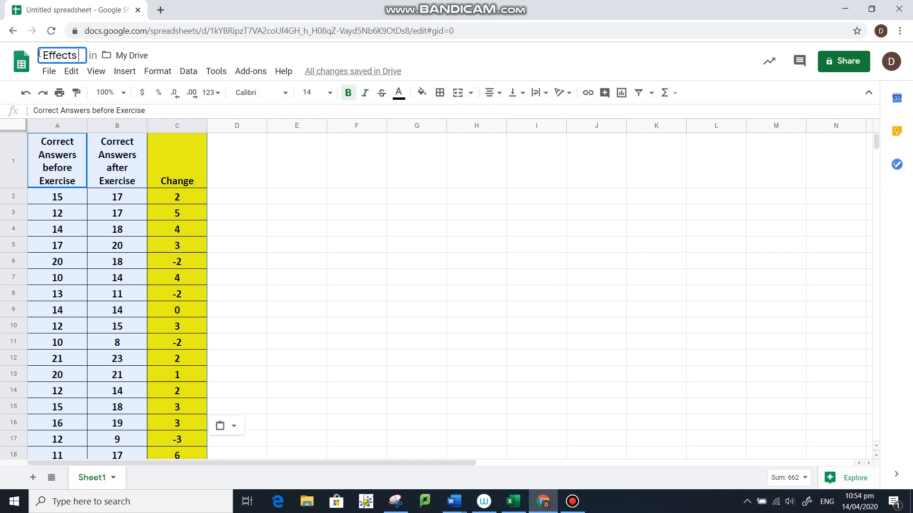
{"action": "type", "text": "of E"}
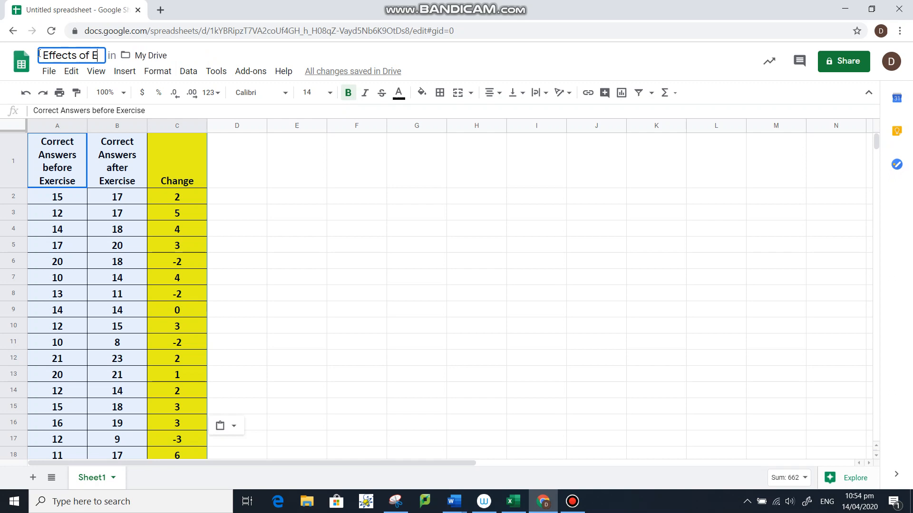
{"action": "type", "text": "xercise"}
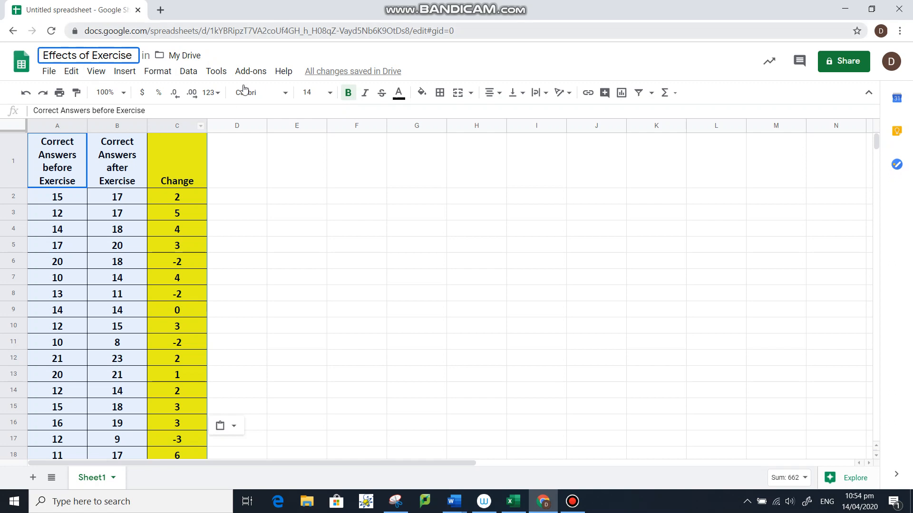
{"action": "left_click", "coordinate": [241, 64]}
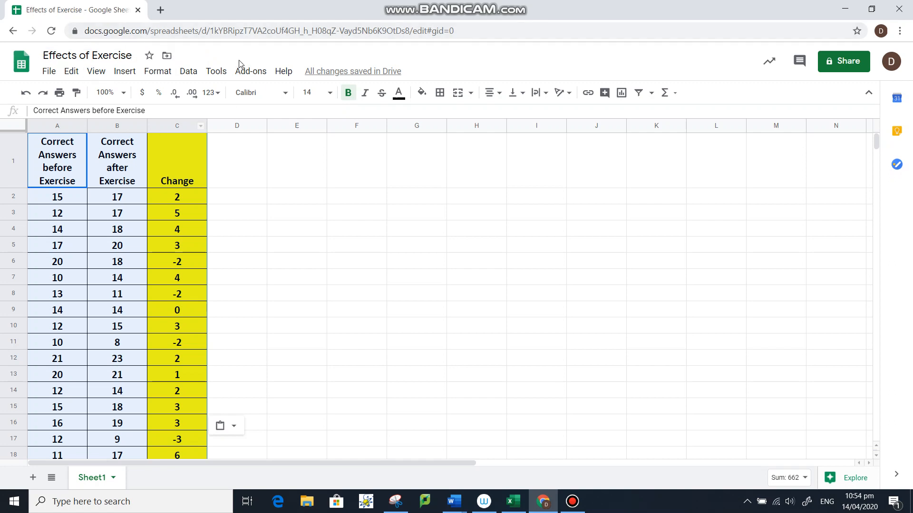
Download the current sheet as a comma-separated values (.csv) file
{"action": "left_click", "coordinate": [48, 72]}
{"action": "mouse_move", "coordinate": [94, 208]}
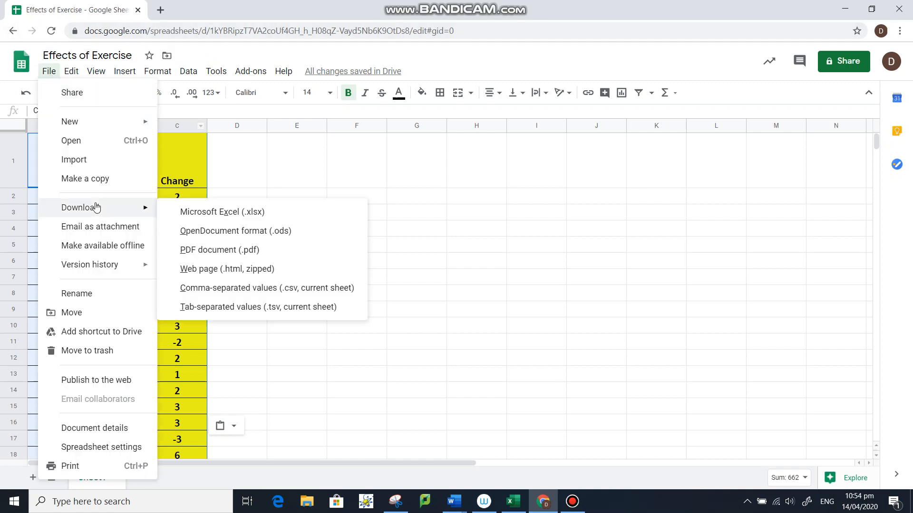
{"action": "left_click", "coordinate": [217, 289]}
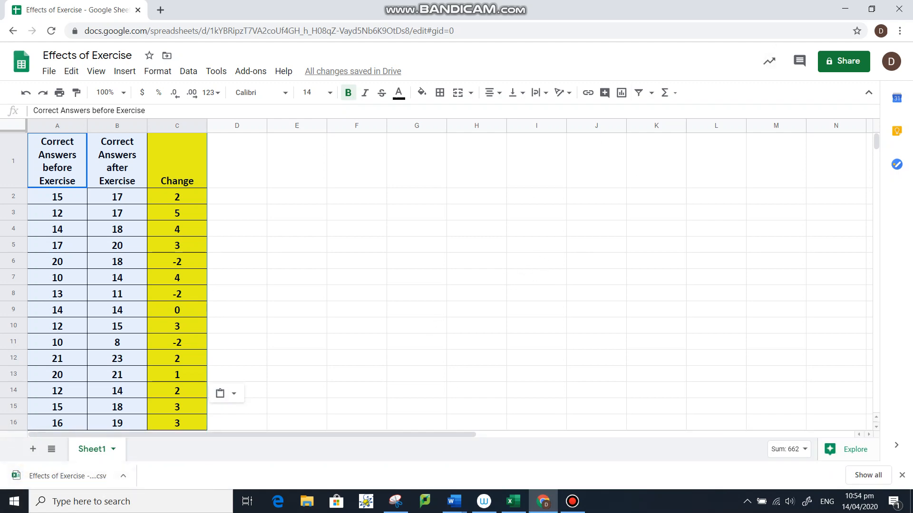
Search the web for nzgrapher in a new browser tab, open the NZGrapher site and start using it
{"action": "left_click", "coordinate": [160, 11]}
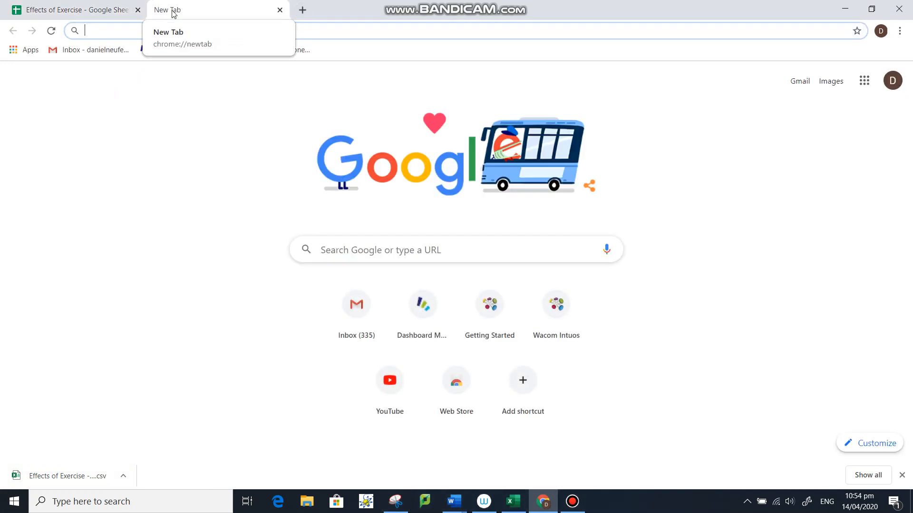
{"action": "type", "text": "nzg"}
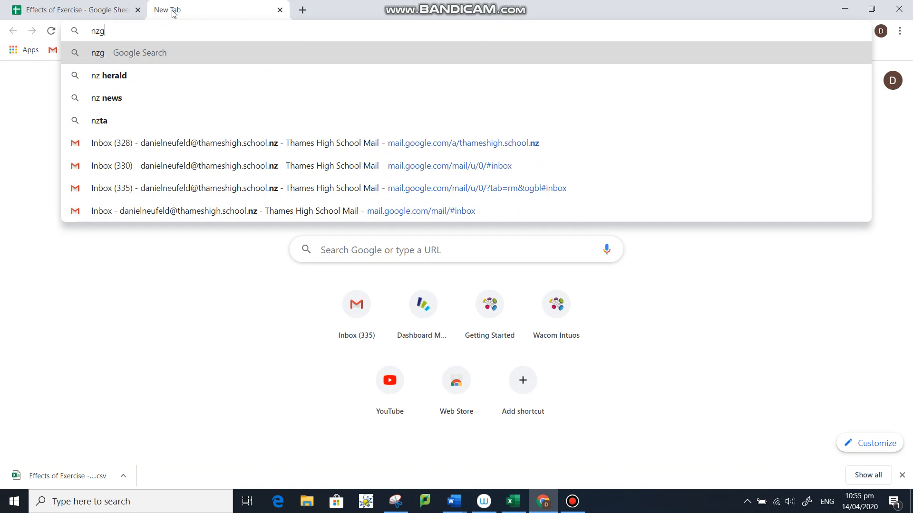
{"action": "type", "text": "rapher"}
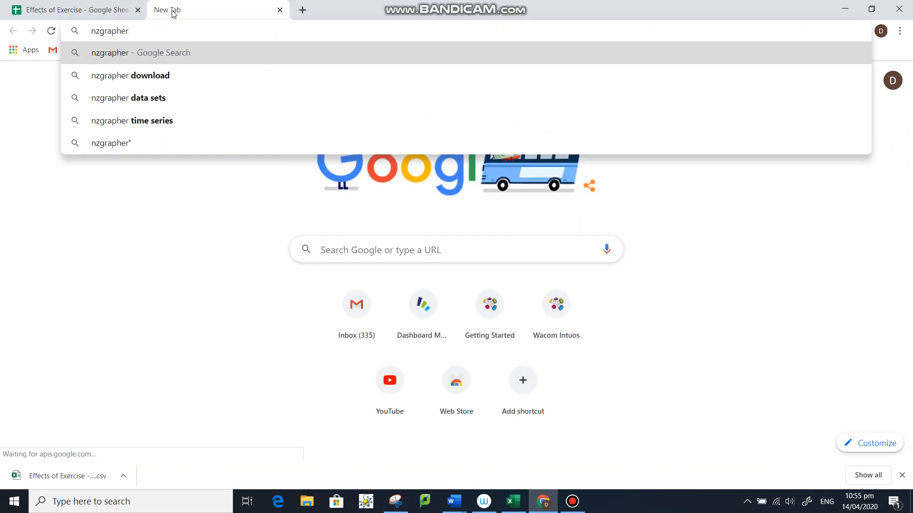
{"action": "key", "text": "Return"}
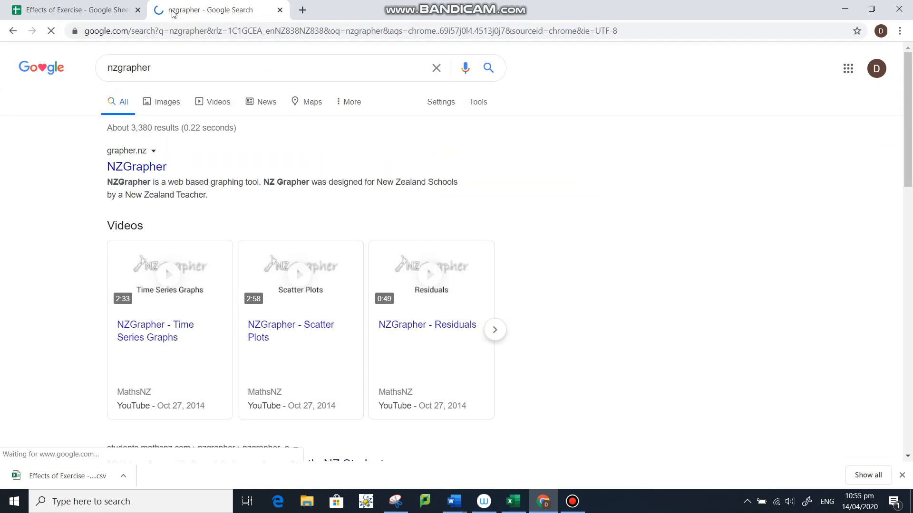
{"action": "left_click", "coordinate": [144, 169]}
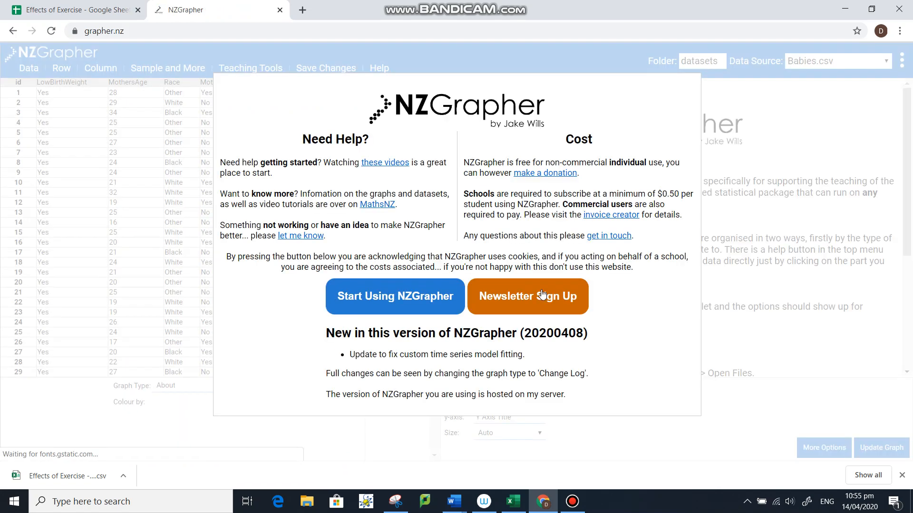
{"action": "left_click", "coordinate": [408, 303]}
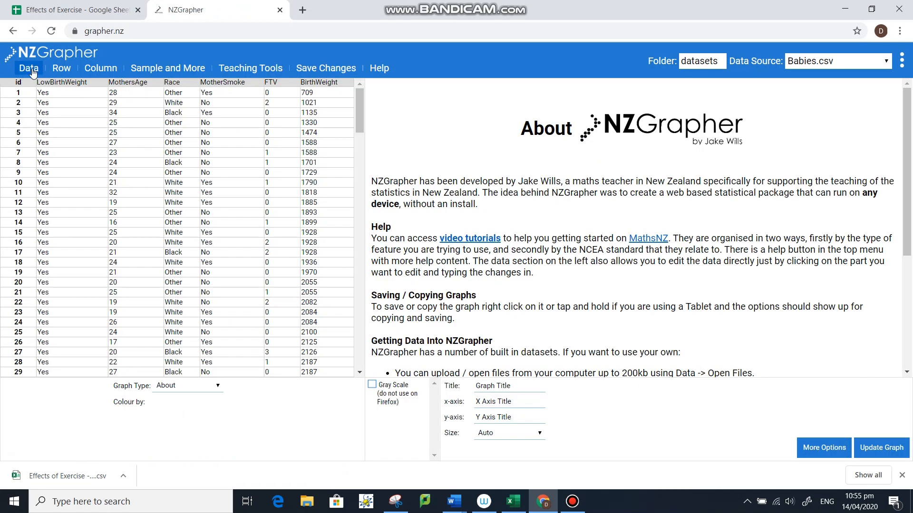
Load the downloaded file Effects of Exercise - Sheet1 into NZGrapher as the data set
{"action": "left_click", "coordinate": [29, 67]}
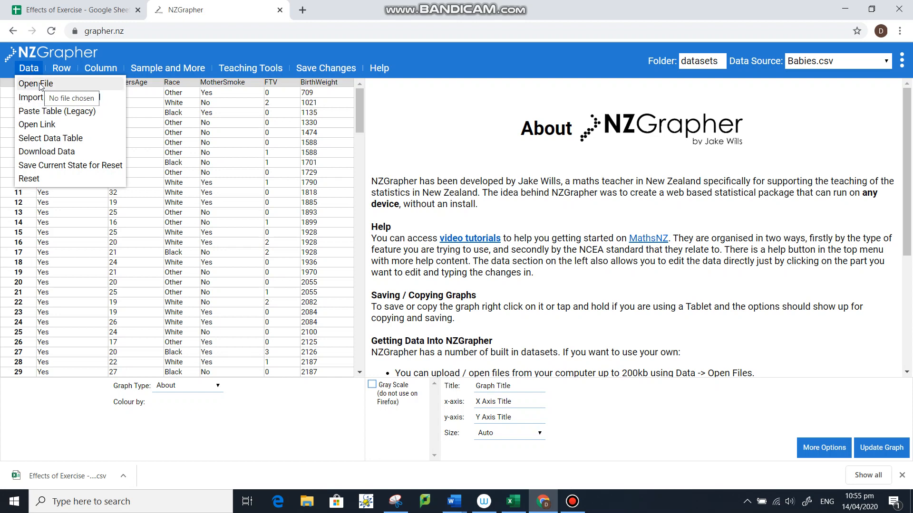
{"action": "left_click", "coordinate": [40, 85]}
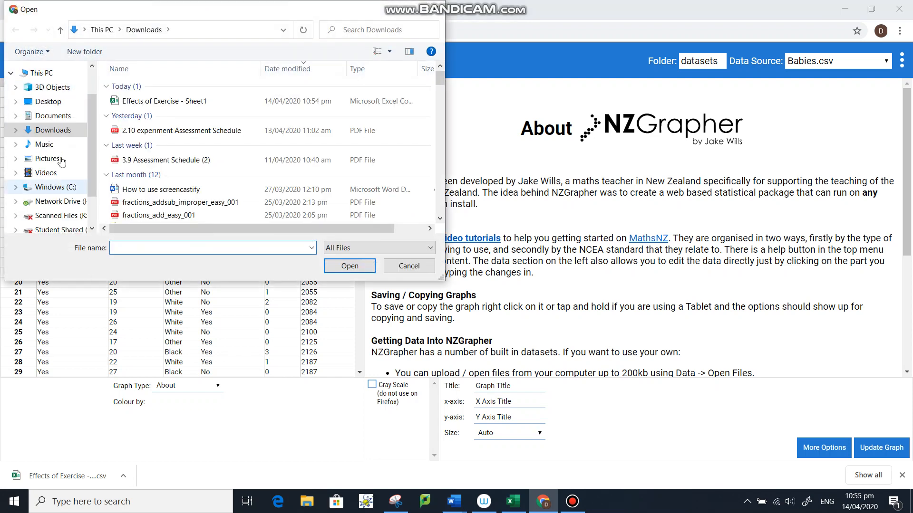
{"action": "left_click", "coordinate": [150, 103]}
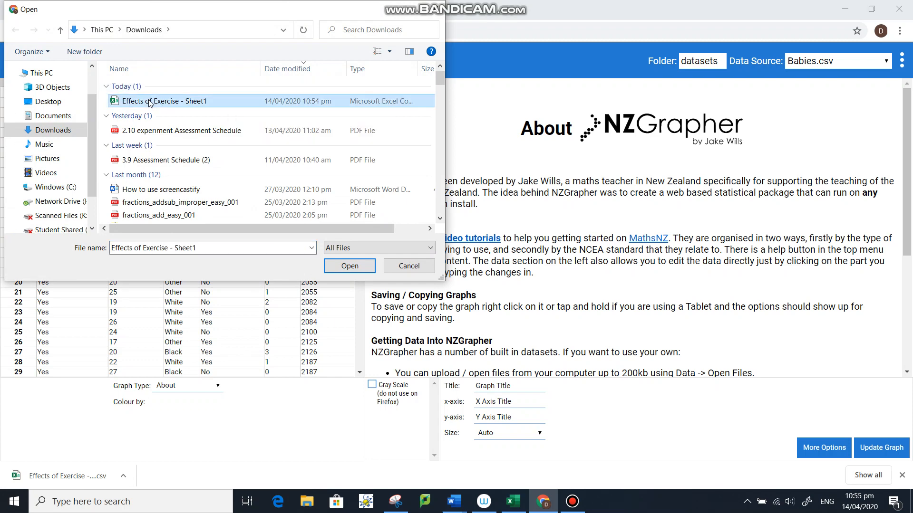
{"action": "left_click", "coordinate": [350, 266]}
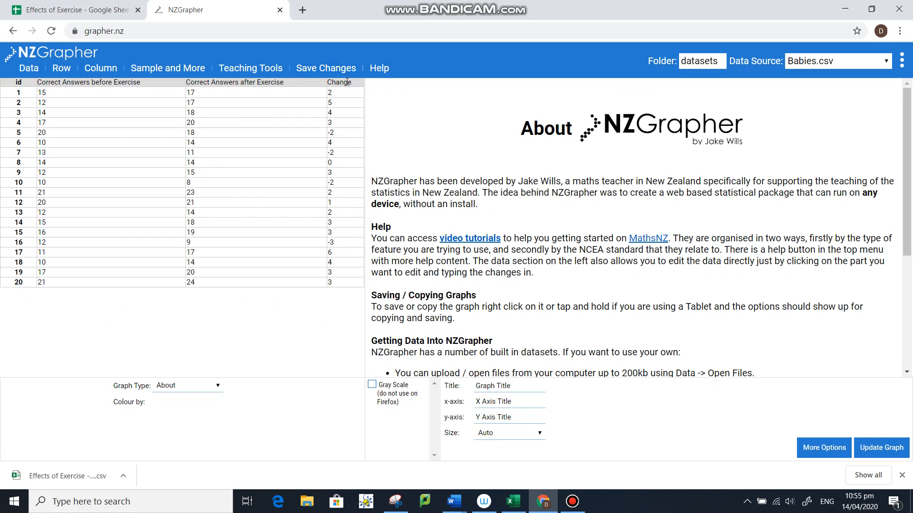
{"action": "left_click", "coordinate": [108, 70]}
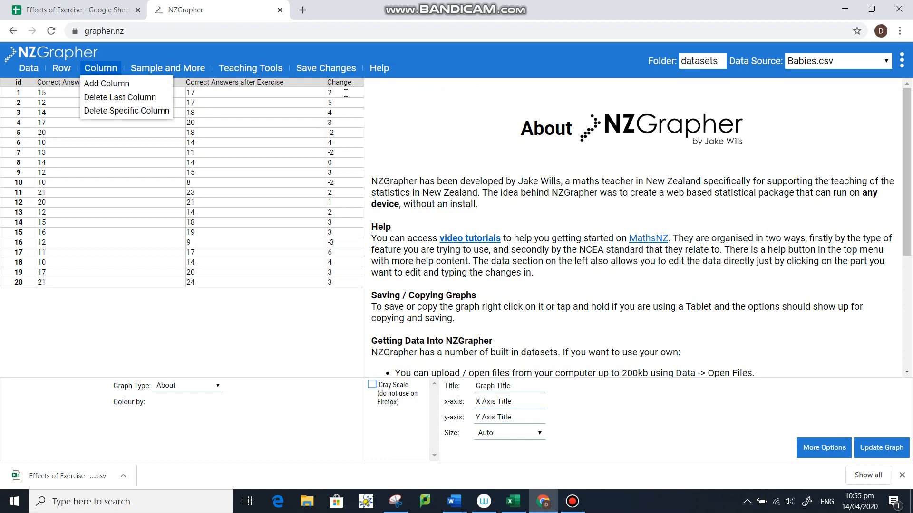
{"action": "left_click", "coordinate": [361, 284]}
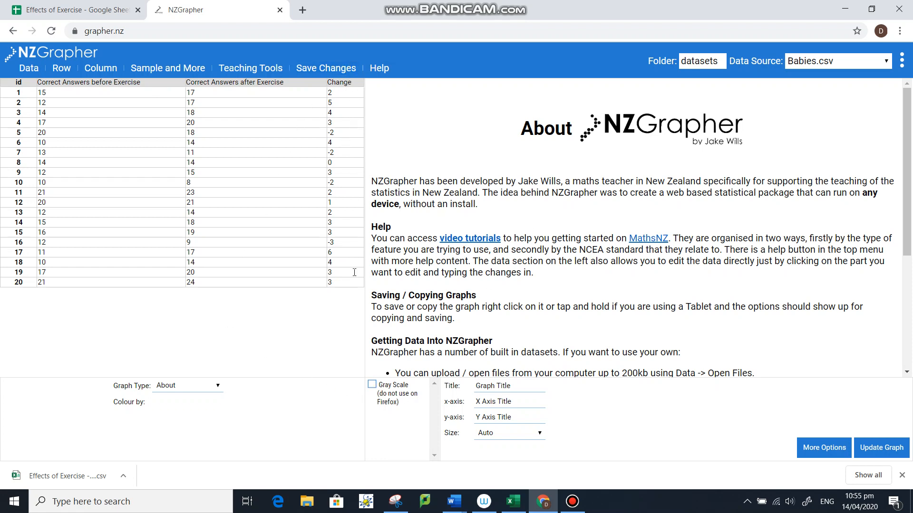
{"action": "left_click", "coordinate": [168, 68]}
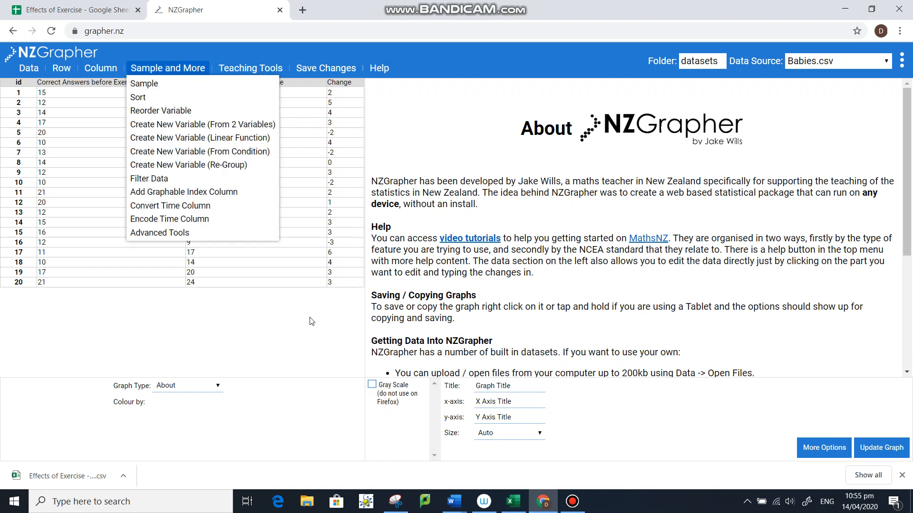
{"action": "left_click", "coordinate": [376, 68]}
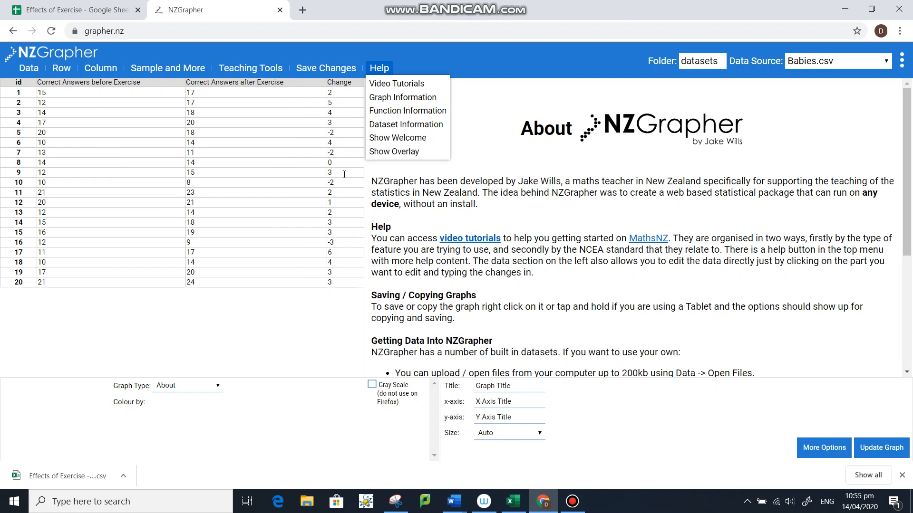
Create a Dot Plot (and Box and Whisker) graph with box plots enabled and Change as the first numerical variable
{"action": "left_click", "coordinate": [217, 390]}
{"action": "scroll", "coordinate": [241, 260], "scroll_direction": "down", "scroll_amount": 1}
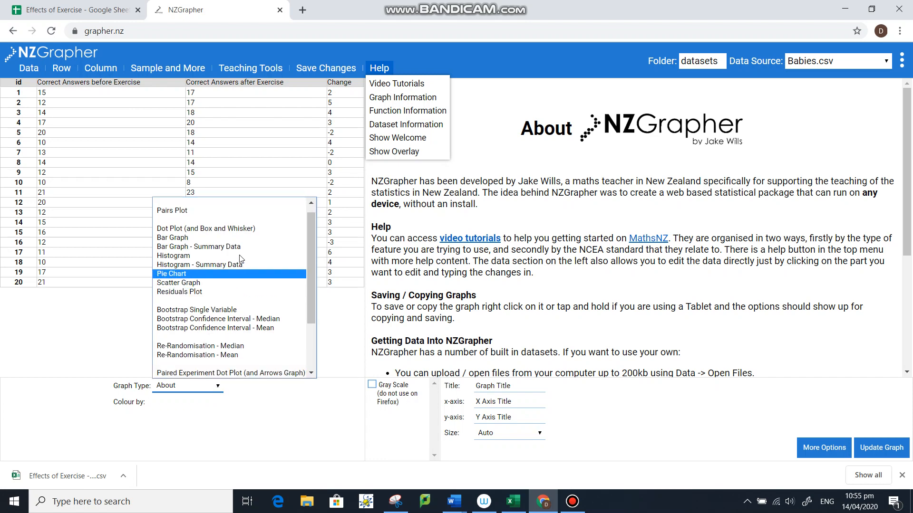
{"action": "left_click", "coordinate": [239, 229]}
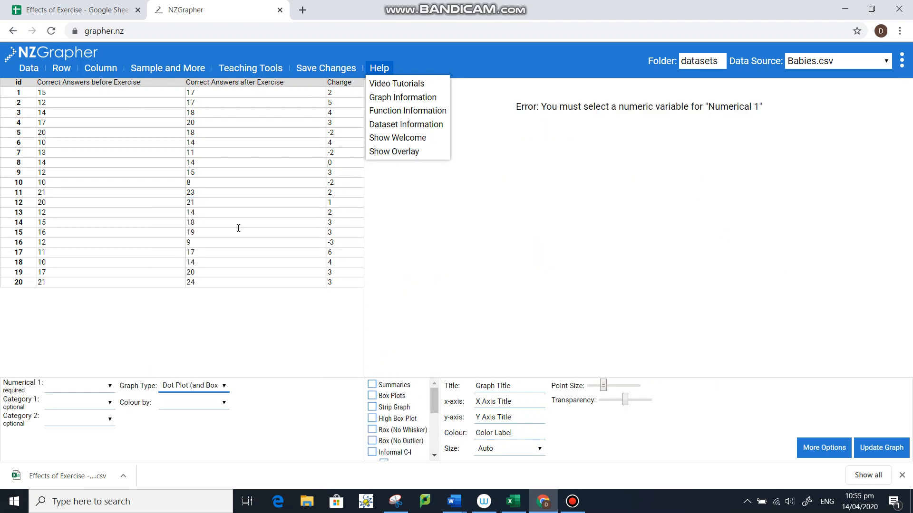
{"action": "left_click", "coordinate": [372, 397]}
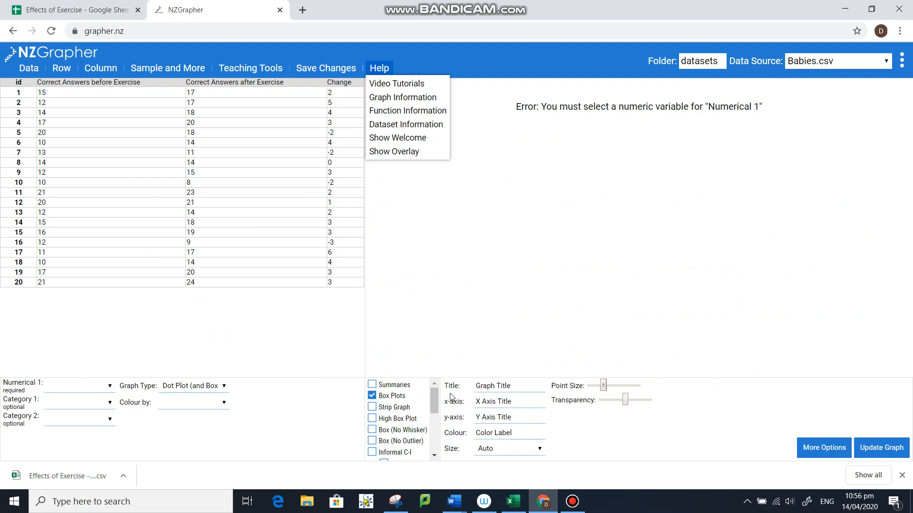
{"action": "left_click", "coordinate": [111, 389]}
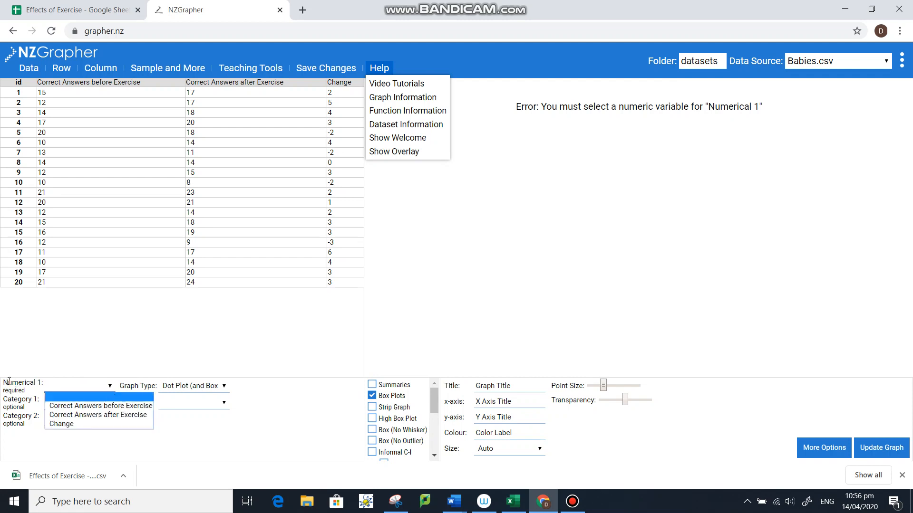
{"action": "left_click", "coordinate": [68, 425]}
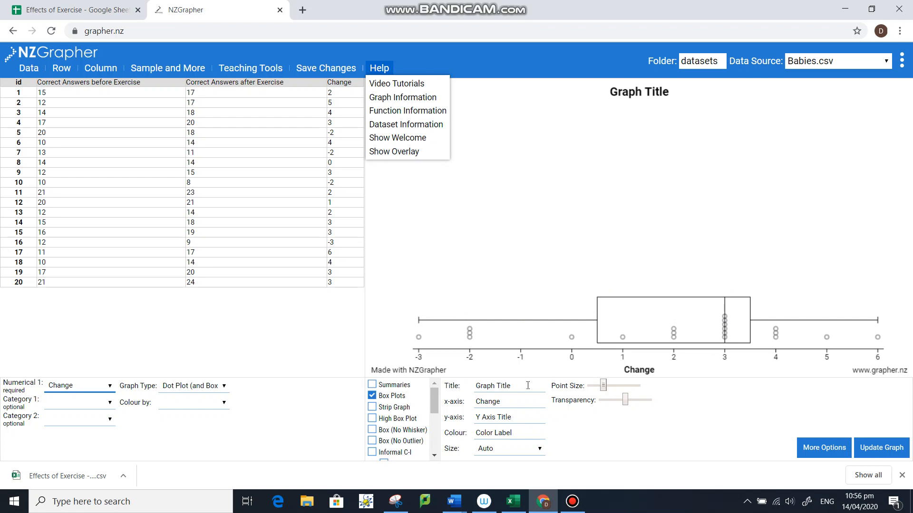
Set the graph's title to Effects of Exercise and apply it to the plot
{"action": "left_click_drag", "start_coordinate": [518, 387], "coordinate": [469, 391]}
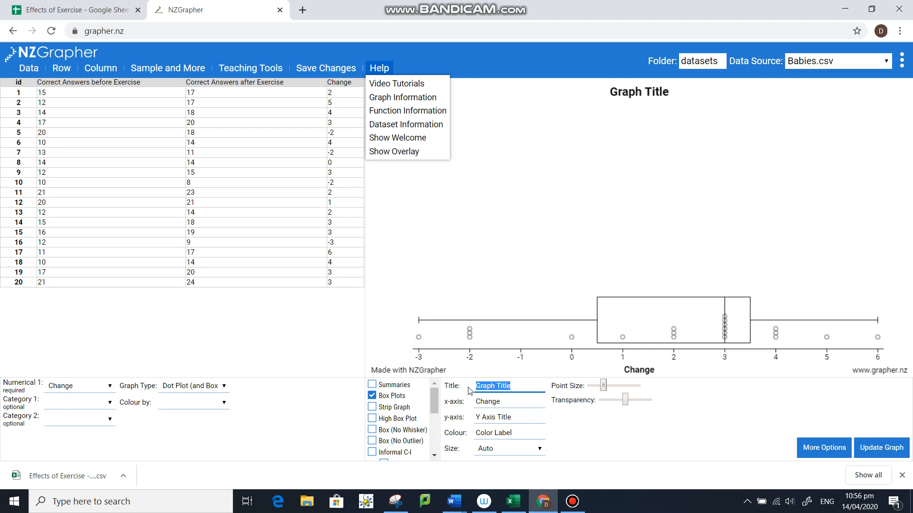
{"action": "type", "text": "Effects of Exercise"}
{"action": "left_click", "coordinate": [619, 418]}
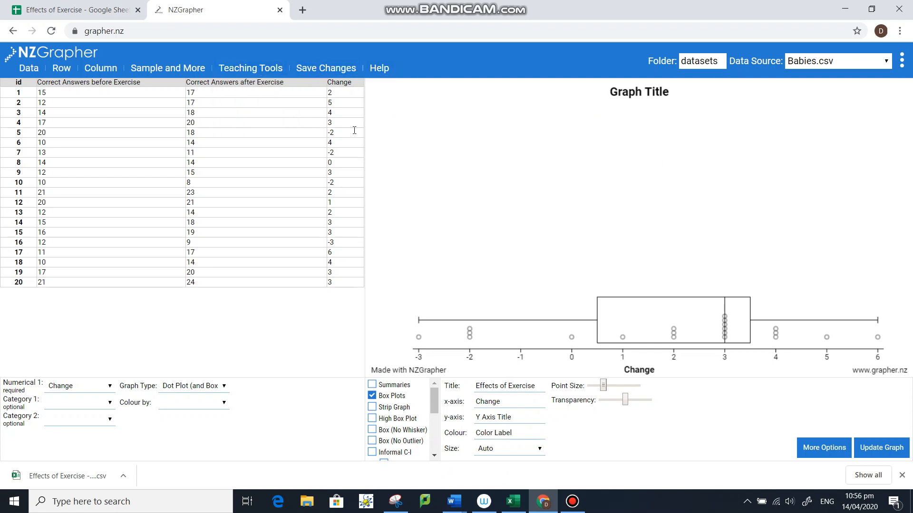
{"action": "left_click", "coordinate": [329, 70]}
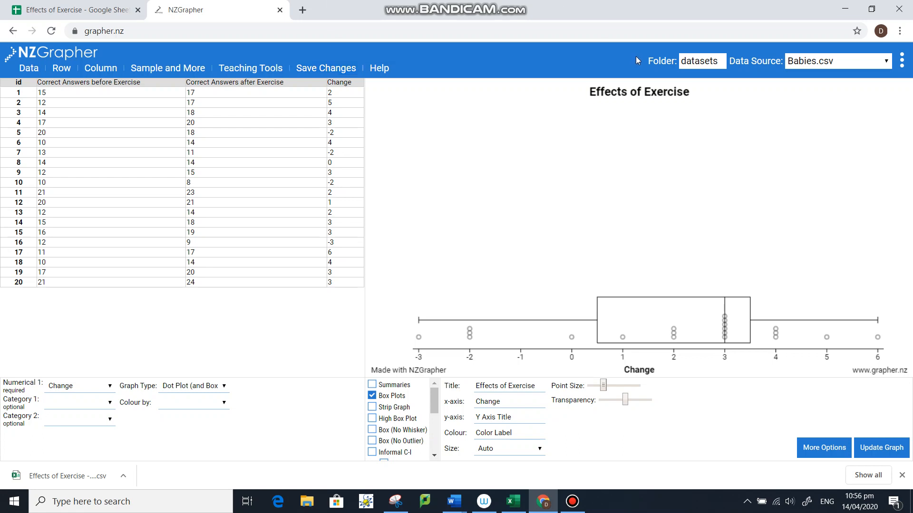
Copy the Effects of Exercise dot and box plot image from NZGrapher and paste it into the blank Word document Document6
{"action": "right_click", "coordinate": [687, 221]}
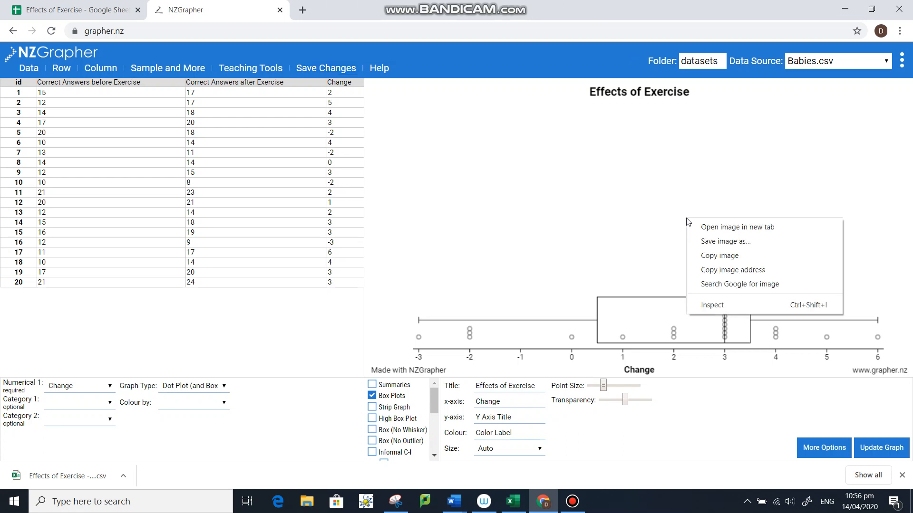
{"action": "left_click", "coordinate": [729, 255]}
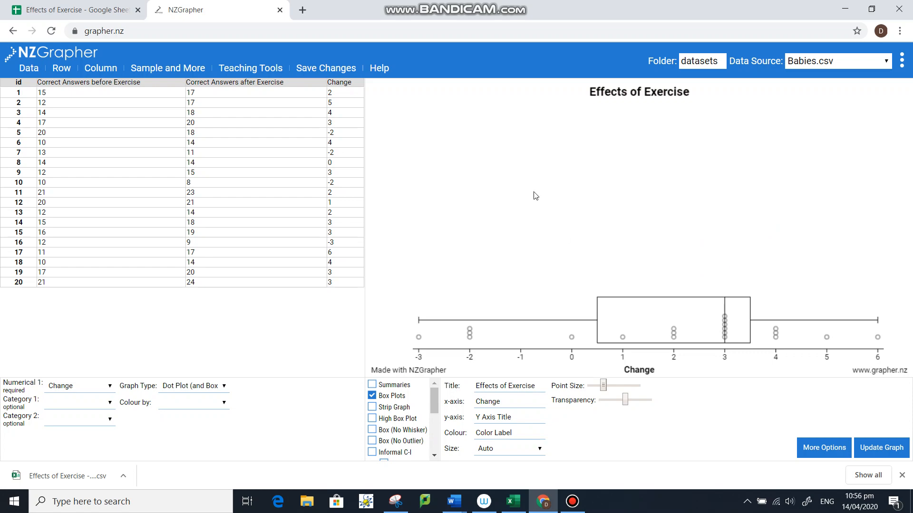
{"action": "left_click", "coordinate": [459, 505]}
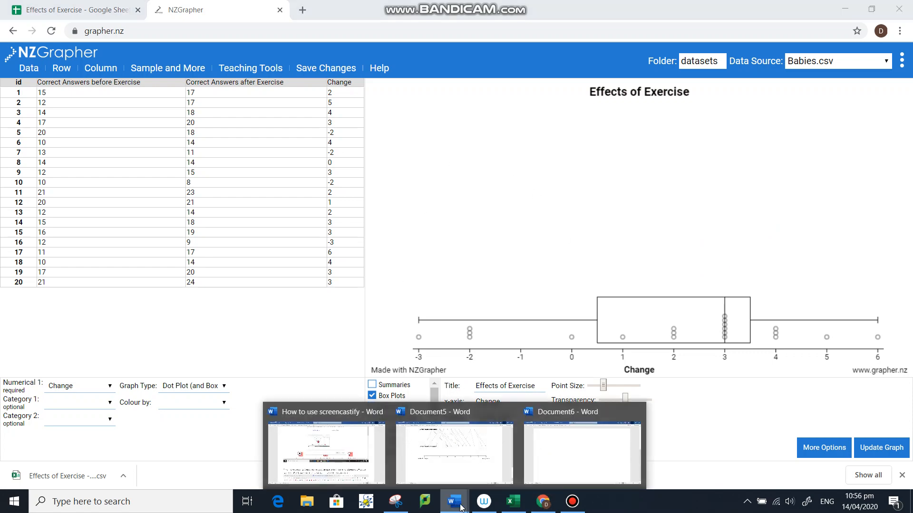
{"action": "left_click", "coordinate": [582, 452]}
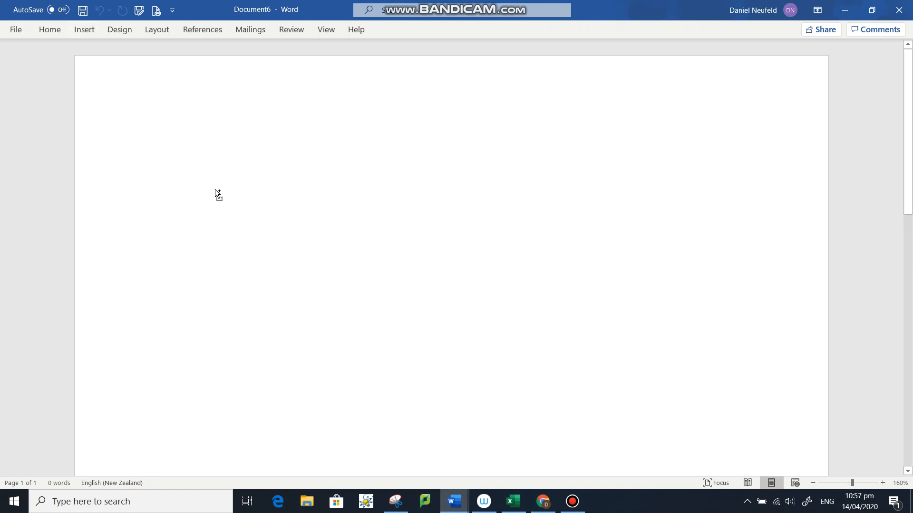
{"action": "left_click_drag", "start_coordinate": [215, 189], "coordinate": [215, 190]}
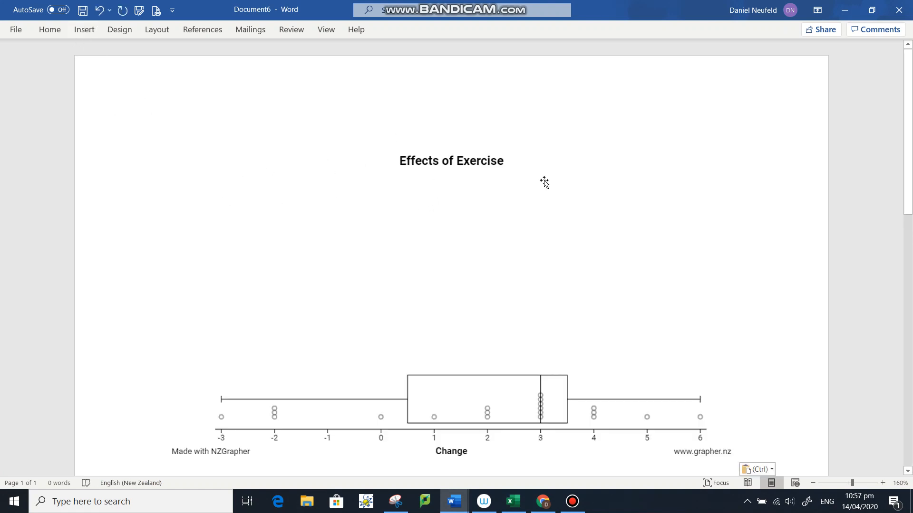
{"action": "left_click", "coordinate": [494, 166]}
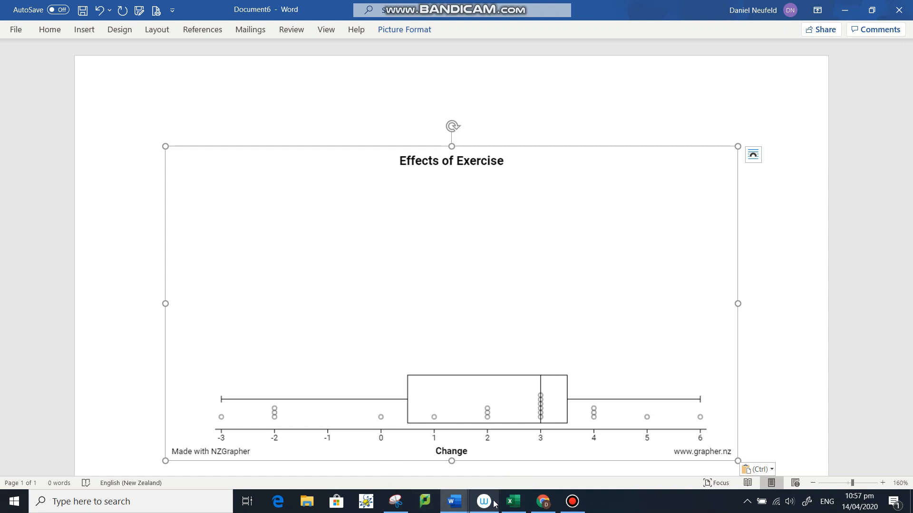
Switch back to the Effects of Exercise Google Sheet and copy the full data table, cells A1 to C21
{"action": "left_click", "coordinate": [545, 509]}
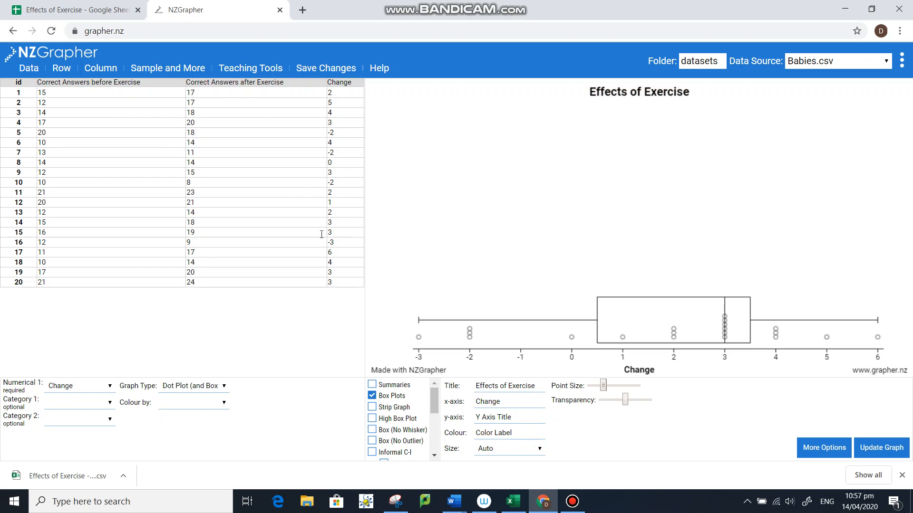
{"action": "left_click", "coordinate": [521, 506]}
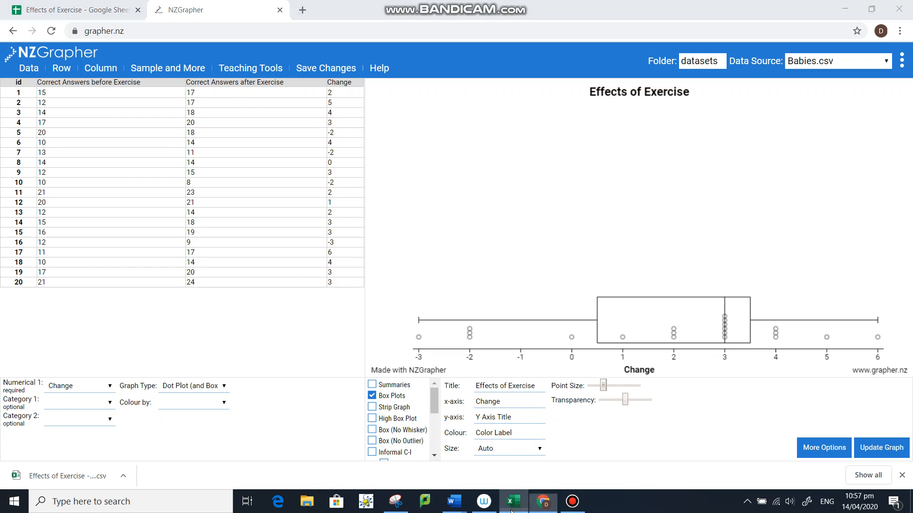
{"action": "left_click", "coordinate": [543, 503]}
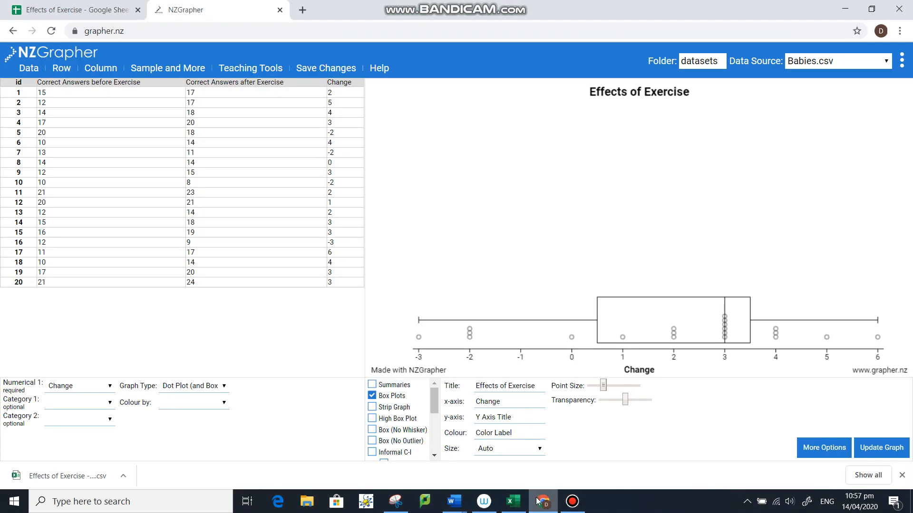
{"action": "left_click", "coordinate": [94, 14]}
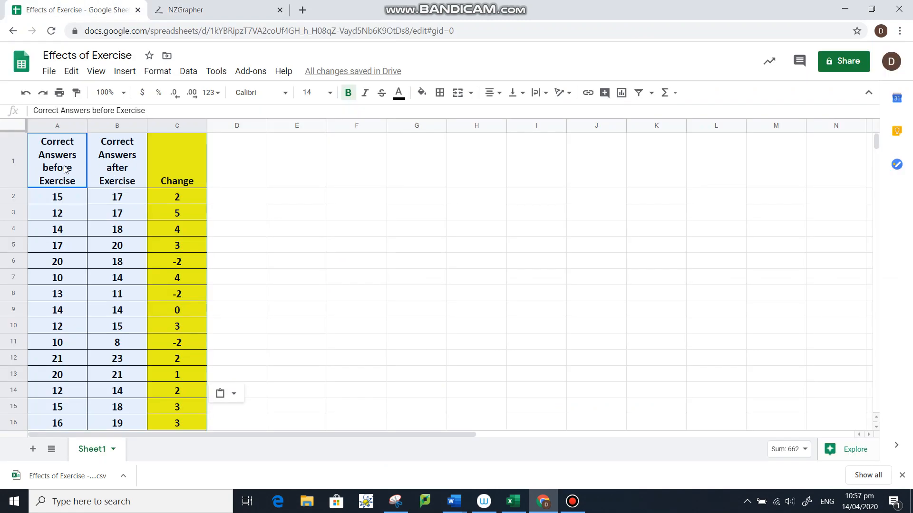
{"action": "left_click", "coordinate": [343, 202]}
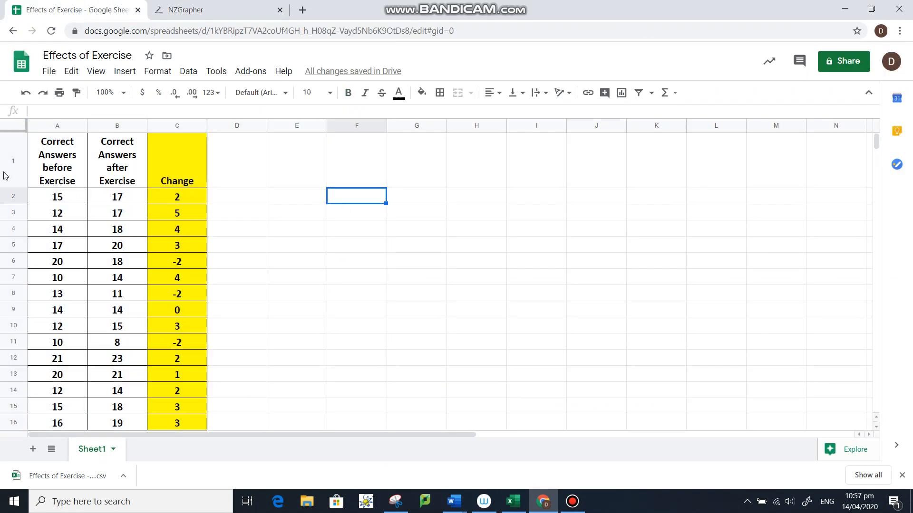
{"action": "left_click_drag", "start_coordinate": [48, 162], "coordinate": [197, 389]}
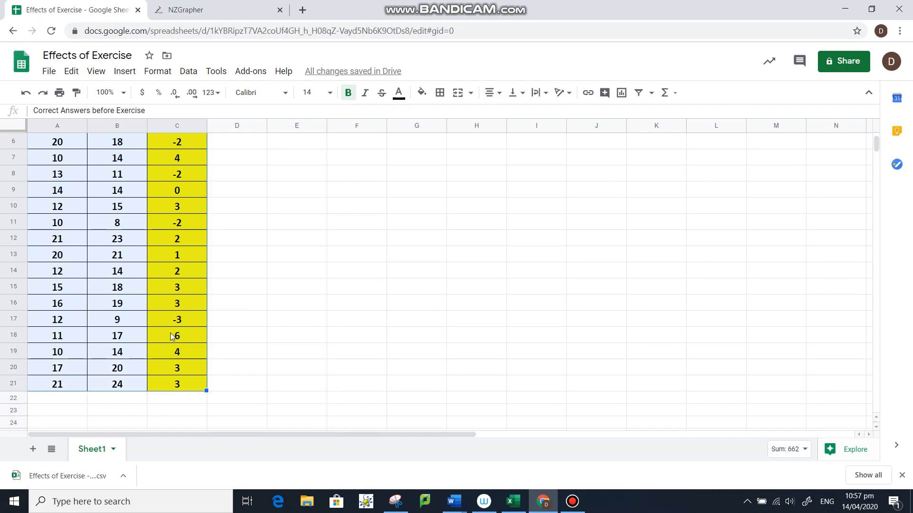
{"action": "right_click", "coordinate": [131, 222]}
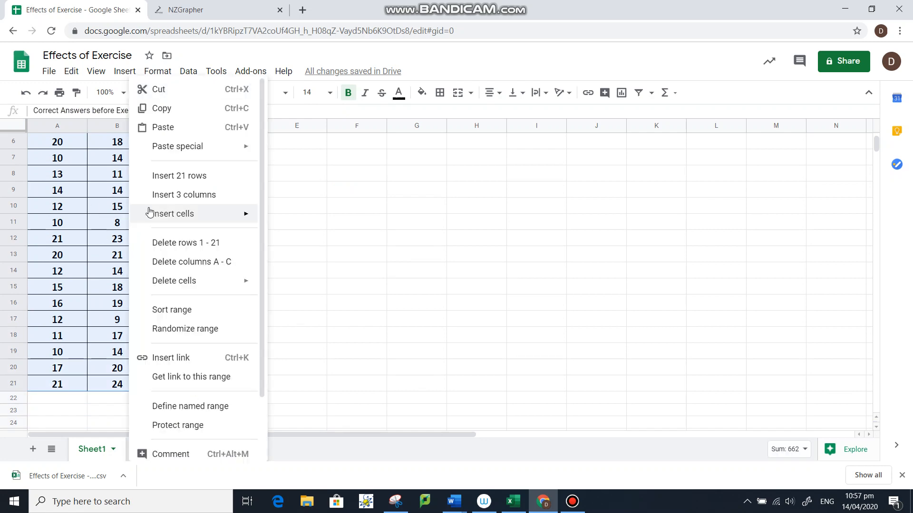
{"action": "left_click", "coordinate": [183, 110]}
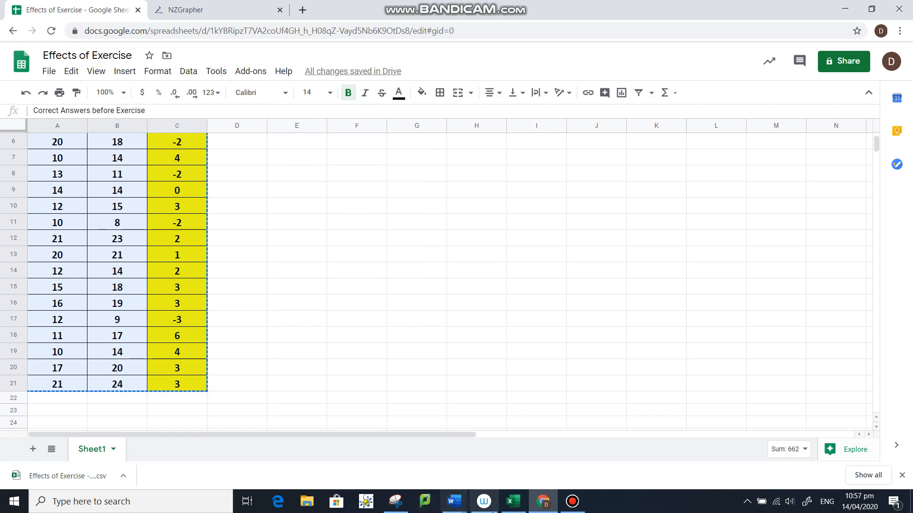
Switch to Document6 in Word and paste the copied data table above the graph
{"action": "mouse_move", "coordinate": [455, 502]}
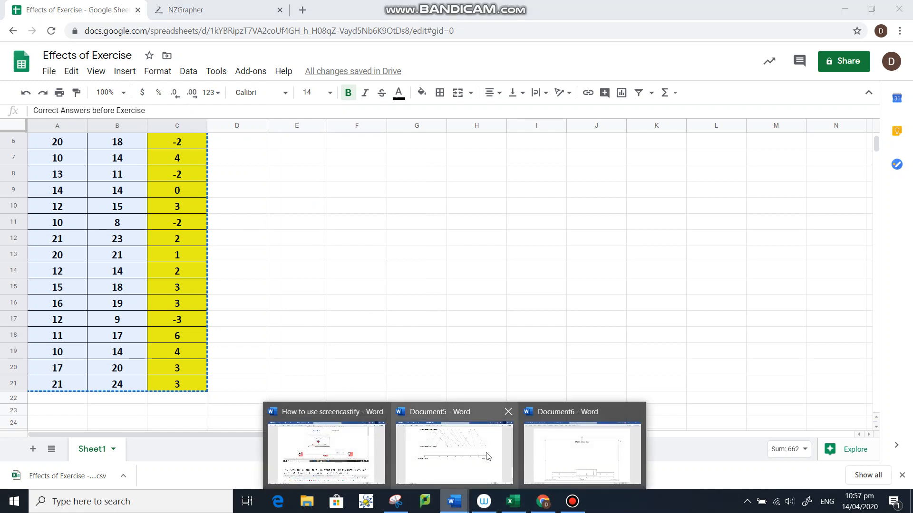
{"action": "left_click", "coordinate": [552, 457]}
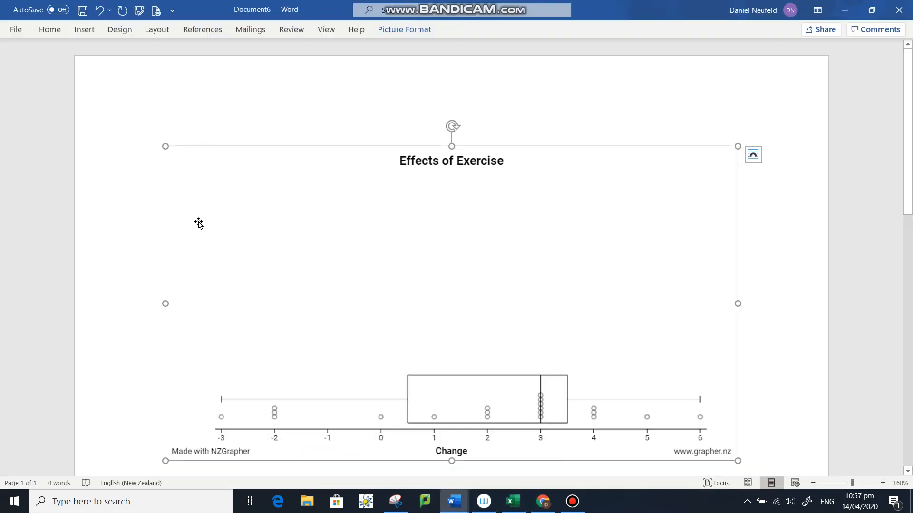
{"action": "key", "text": "ctrl+v"}
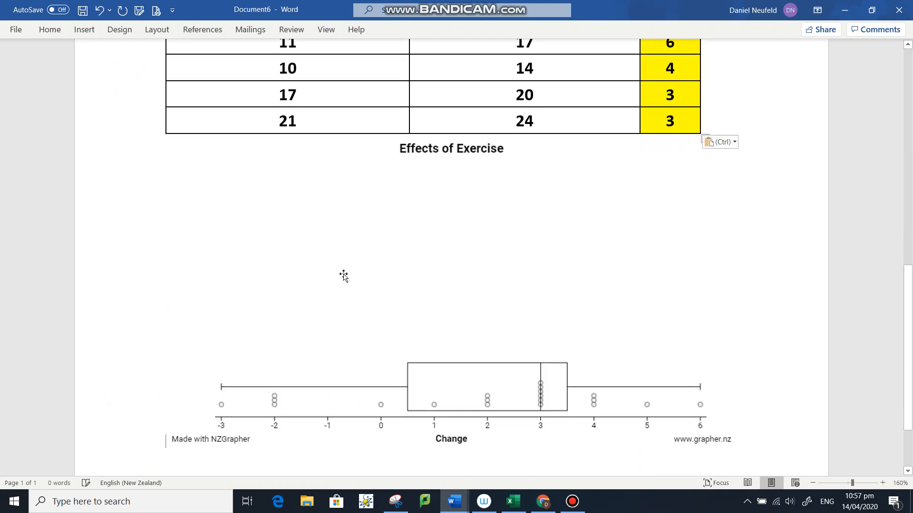
{"action": "scroll", "coordinate": [322, 266], "scroll_direction": "up", "scroll_amount": 5}
{"action": "scroll", "coordinate": [331, 259], "scroll_direction": "up", "scroll_amount": 3}
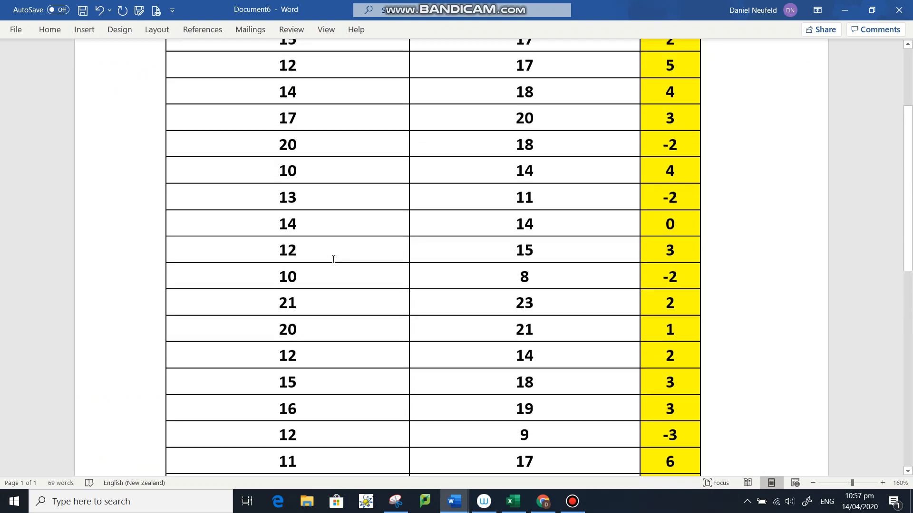
{"action": "scroll", "coordinate": [430, 252], "scroll_direction": "down", "scroll_amount": 6}
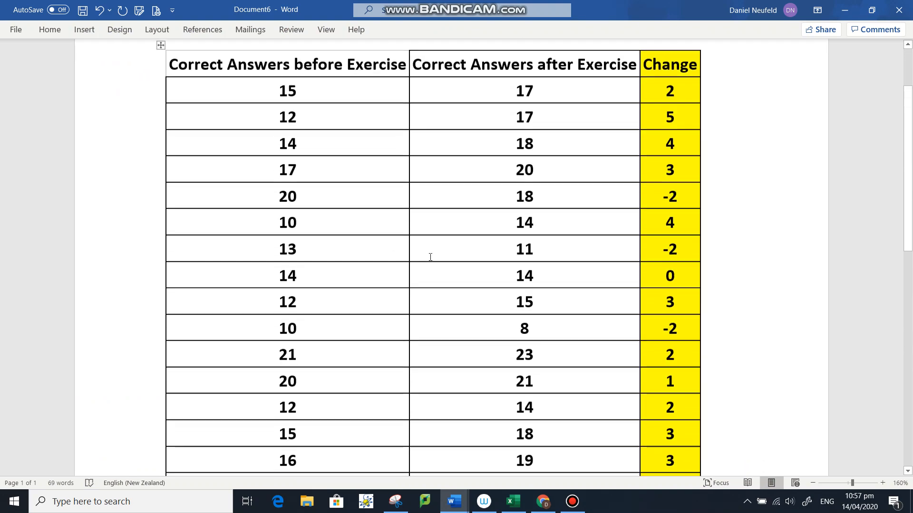
{"action": "scroll", "coordinate": [431, 257], "scroll_direction": "down", "scroll_amount": 5}
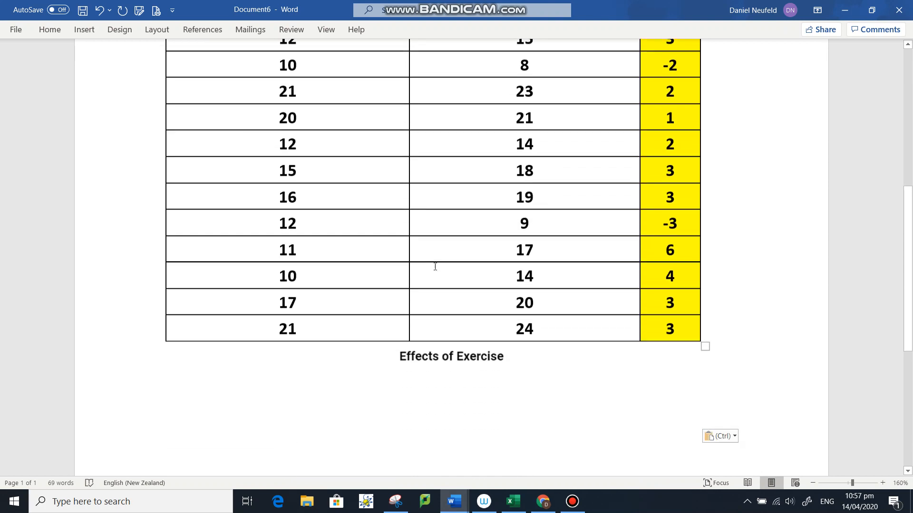
Add blank lines after the graph in the Word document to make room on the second page
{"action": "left_click", "coordinate": [751, 323]}
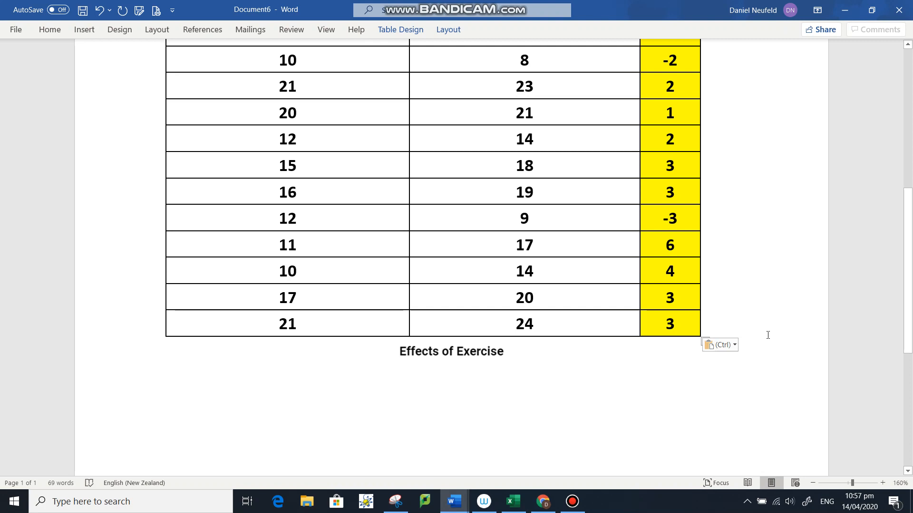
{"action": "left_click", "coordinate": [435, 367]}
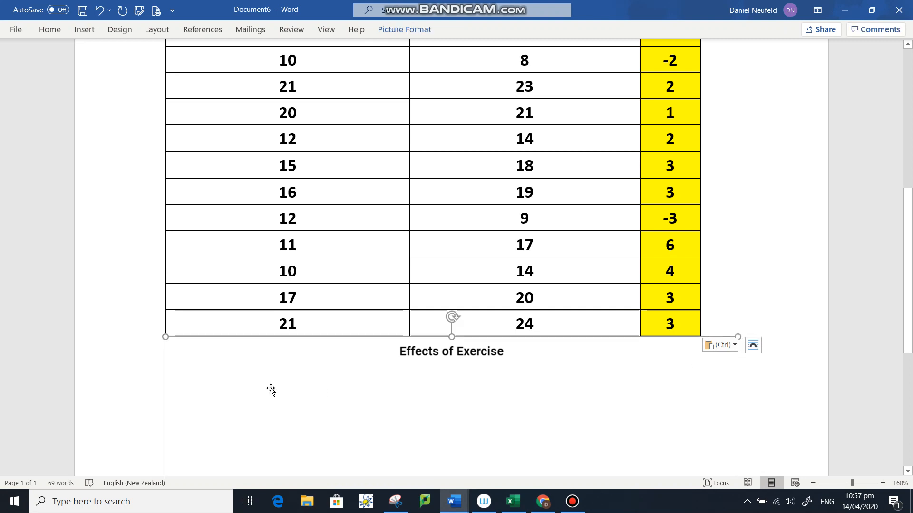
{"action": "key", "text": "Right"}
{"action": "key", "text": "Return"}
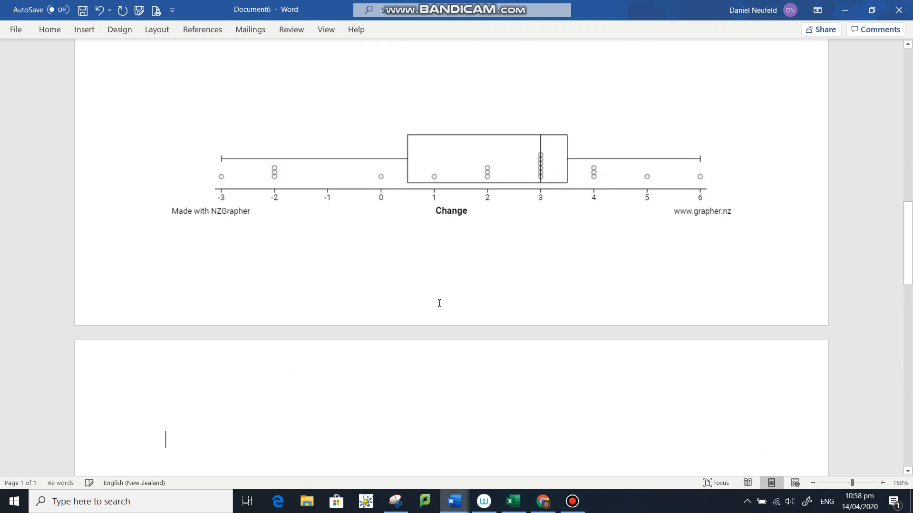
{"action": "scroll", "coordinate": [497, 312], "scroll_direction": "up", "scroll_amount": 8}
{"action": "scroll", "coordinate": [497, 311], "scroll_direction": "down", "scroll_amount": 6}
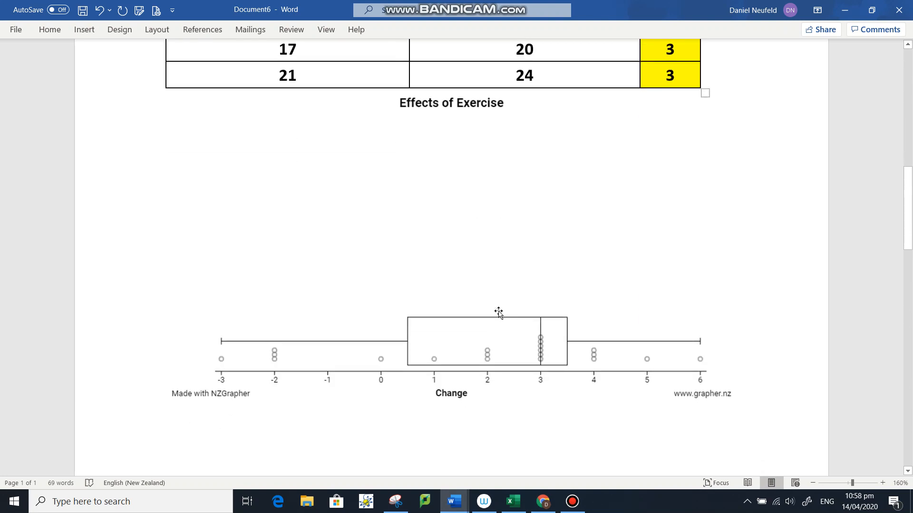
{"action": "scroll", "coordinate": [499, 311], "scroll_direction": "down", "scroll_amount": 3}
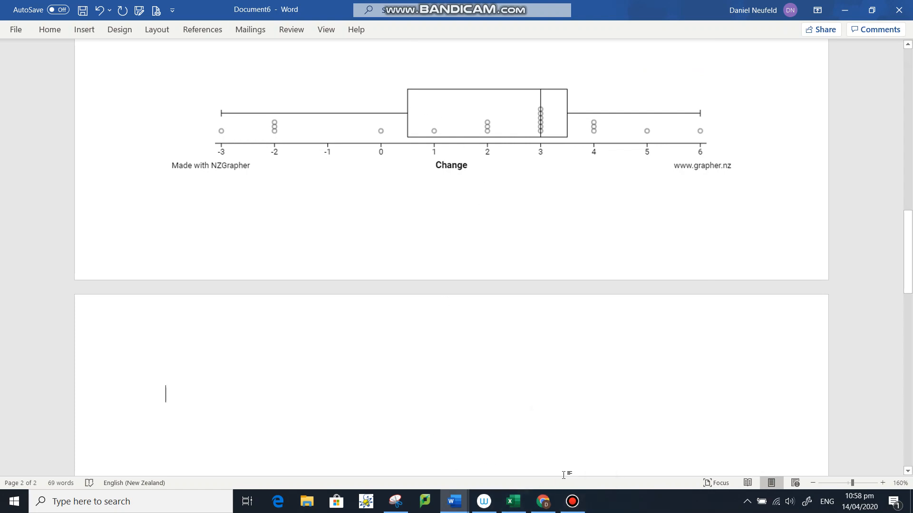
Return to NZGrapher in the browser and change the graph type to Paired Experiment Dot Plot (and Arrows Graph)
{"action": "left_click", "coordinate": [543, 501]}
{"action": "left_click", "coordinate": [200, 10]}
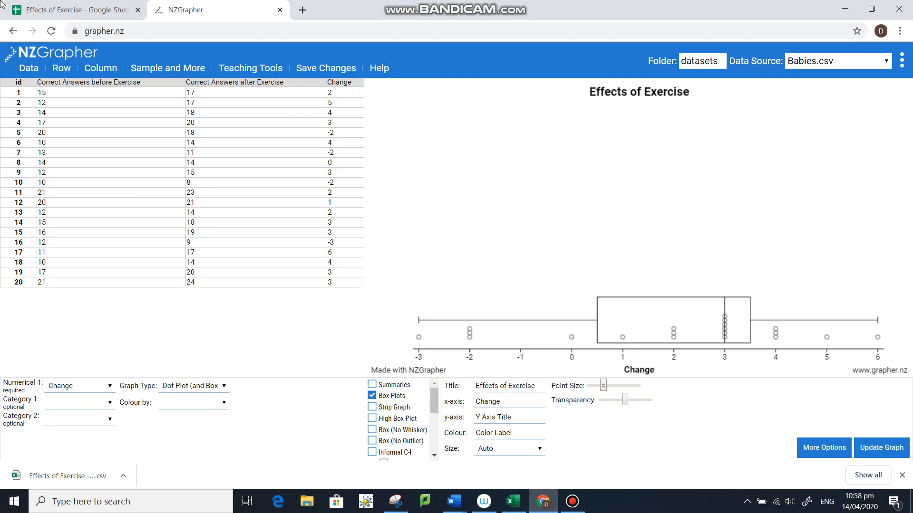
{"action": "left_click", "coordinate": [224, 386]}
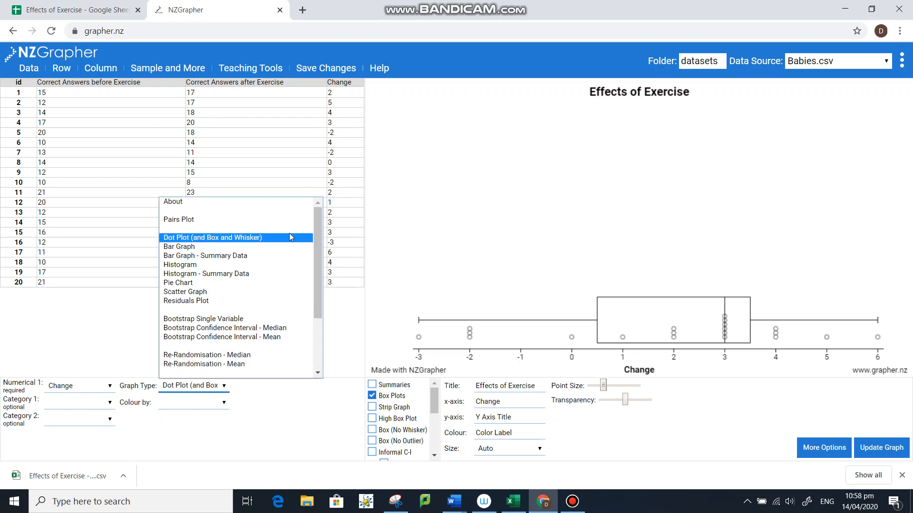
{"action": "scroll", "coordinate": [292, 267], "scroll_direction": "down", "scroll_amount": 3}
{"action": "scroll", "coordinate": [300, 281], "scroll_direction": "up", "scroll_amount": 3}
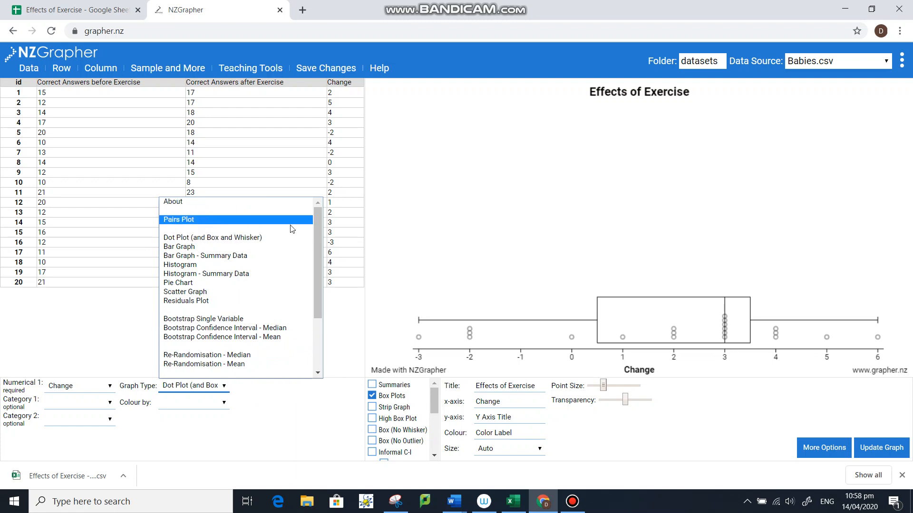
{"action": "scroll", "coordinate": [285, 347], "scroll_direction": "down", "scroll_amount": 2}
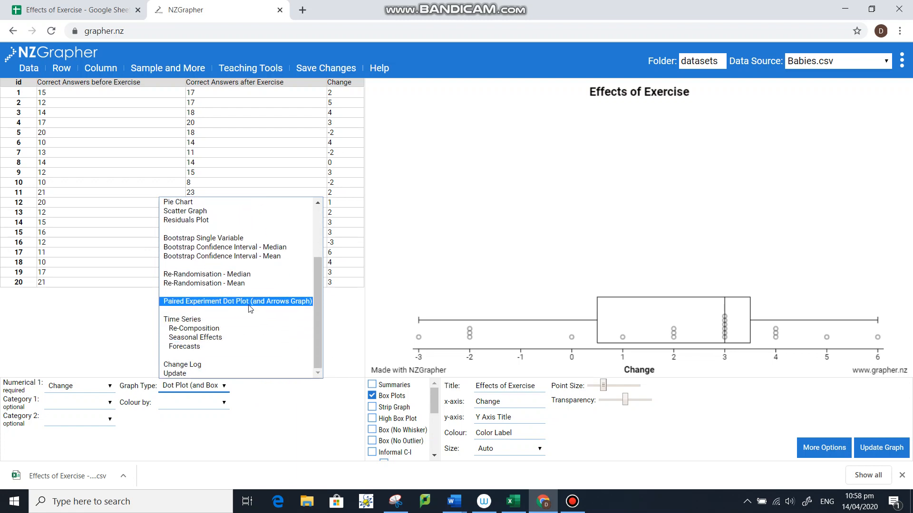
{"action": "left_click", "coordinate": [305, 306]}
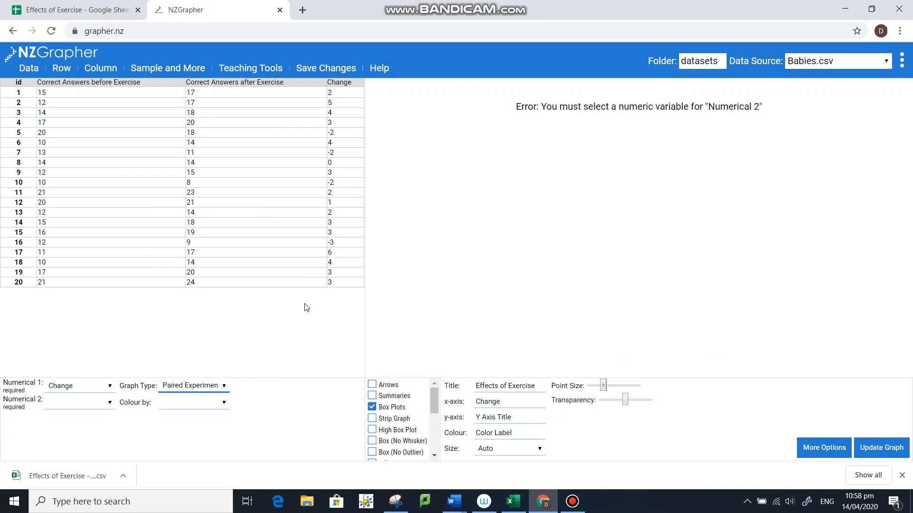
Enable arrows, disable box plots, and set Numerical 1 to Correct Answers before Exercise and Numerical 2 to Correct Answers after Exercise
{"action": "left_click", "coordinate": [372, 386]}
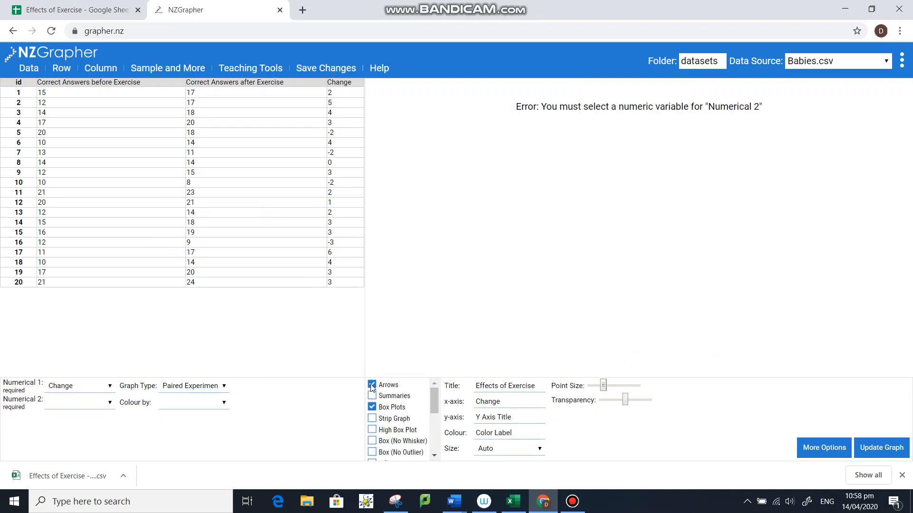
{"action": "left_click", "coordinate": [372, 408]}
{"action": "left_click", "coordinate": [110, 386]}
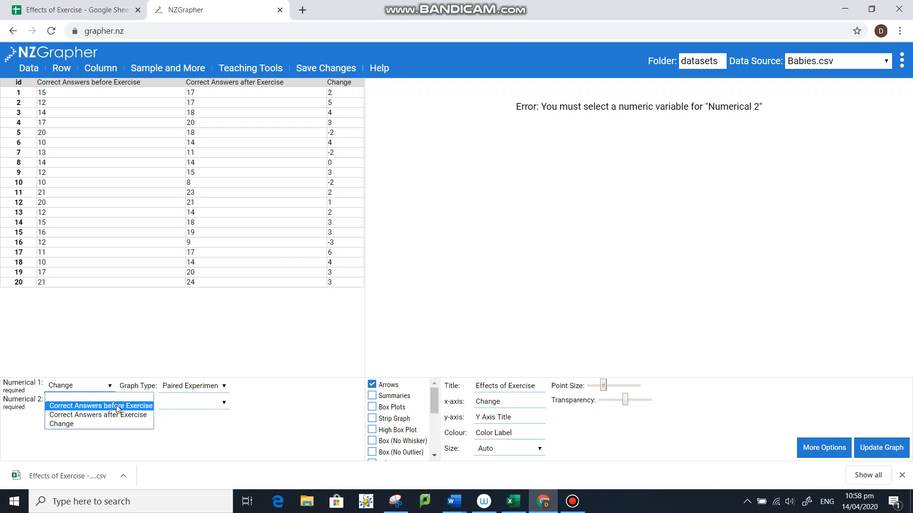
{"action": "left_click", "coordinate": [117, 407]}
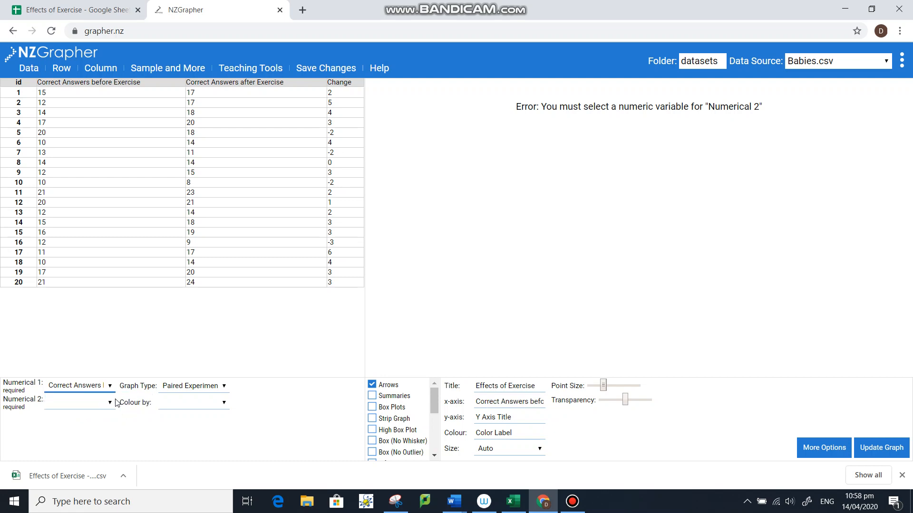
{"action": "left_click", "coordinate": [110, 404]}
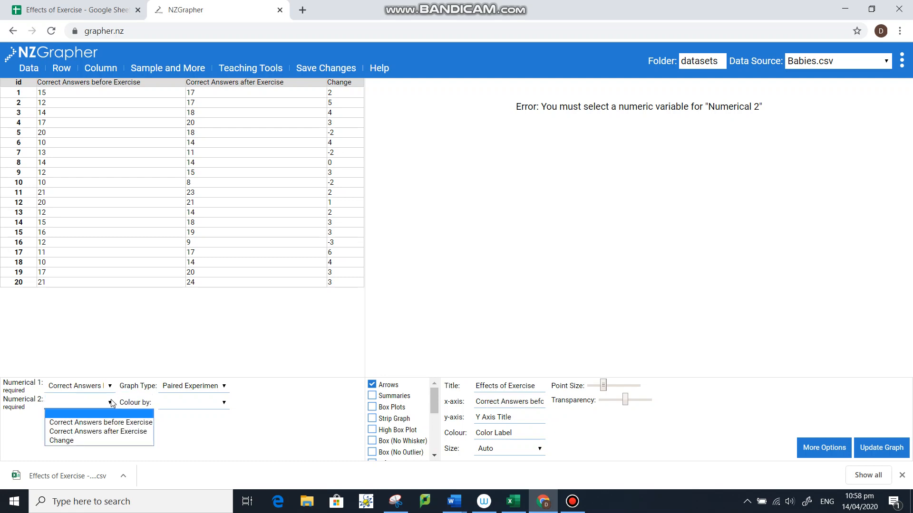
{"action": "left_click", "coordinate": [114, 432]}
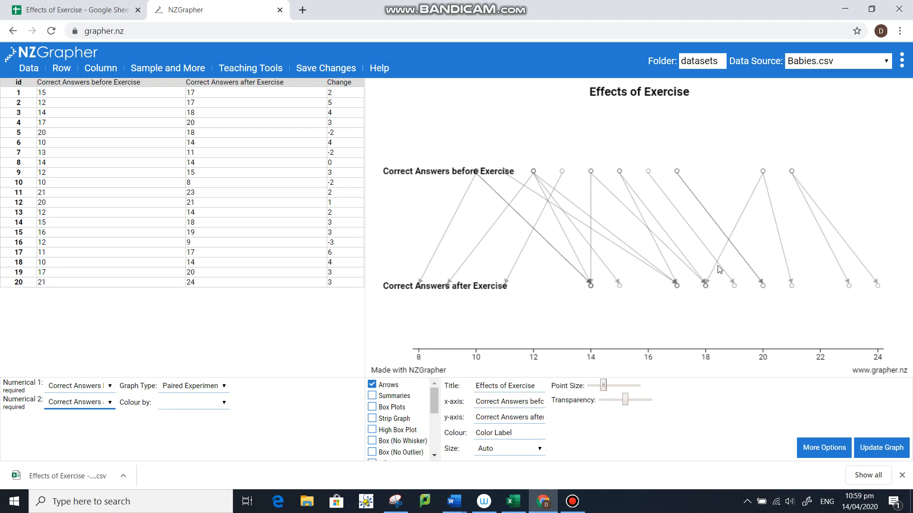
Copy the arrows graph image and paste it onto the second page of Document6 in Word
{"action": "right_click", "coordinate": [658, 224]}
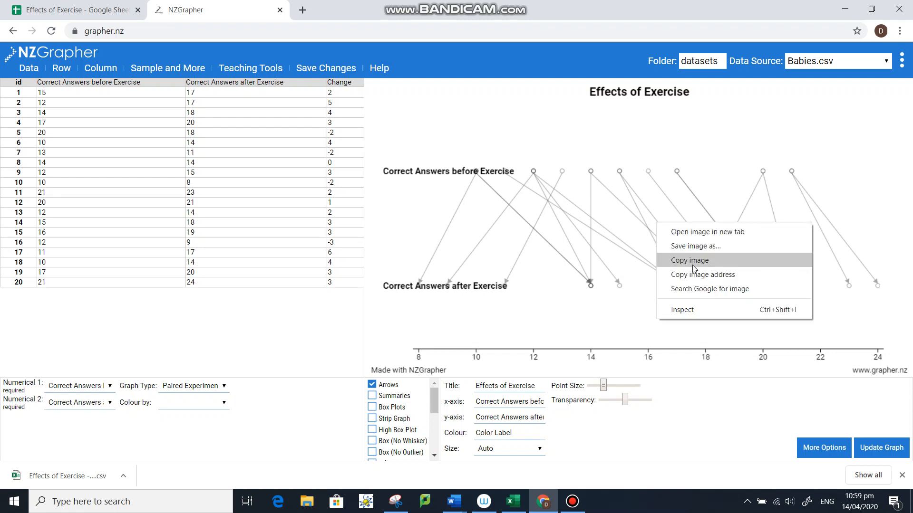
{"action": "left_click", "coordinate": [694, 261]}
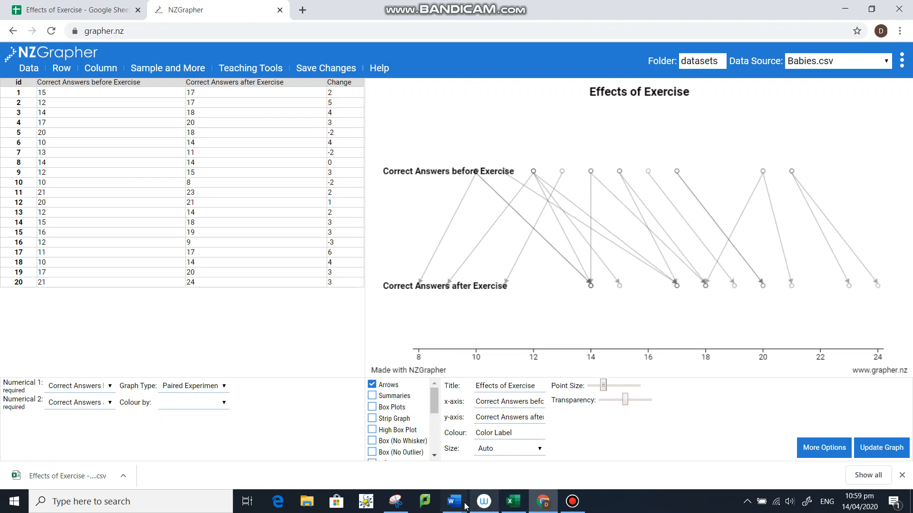
{"action": "mouse_move", "coordinate": [455, 503]}
{"action": "left_click", "coordinate": [588, 454]}
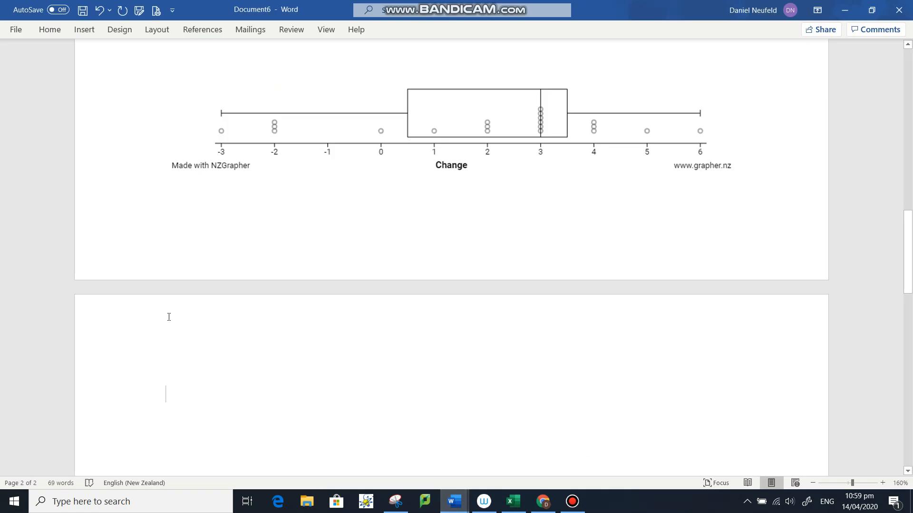
{"action": "key", "text": "ctrl+v"}
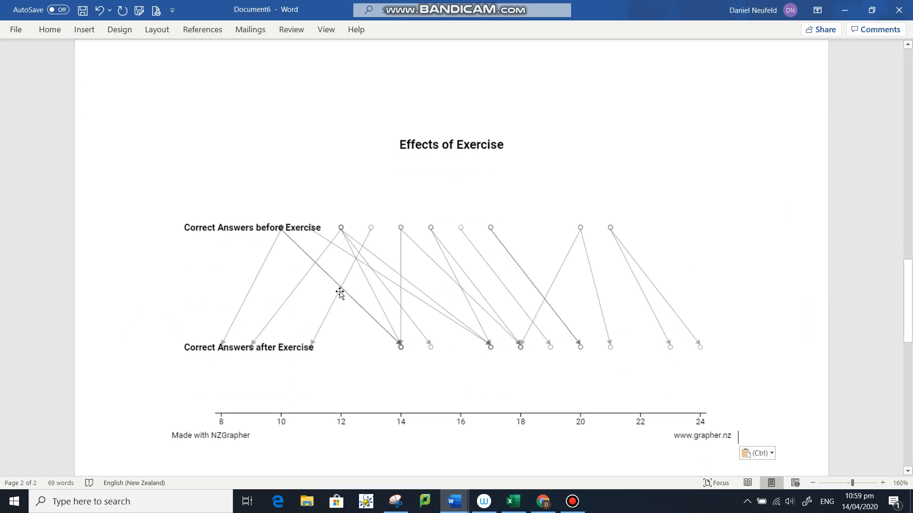